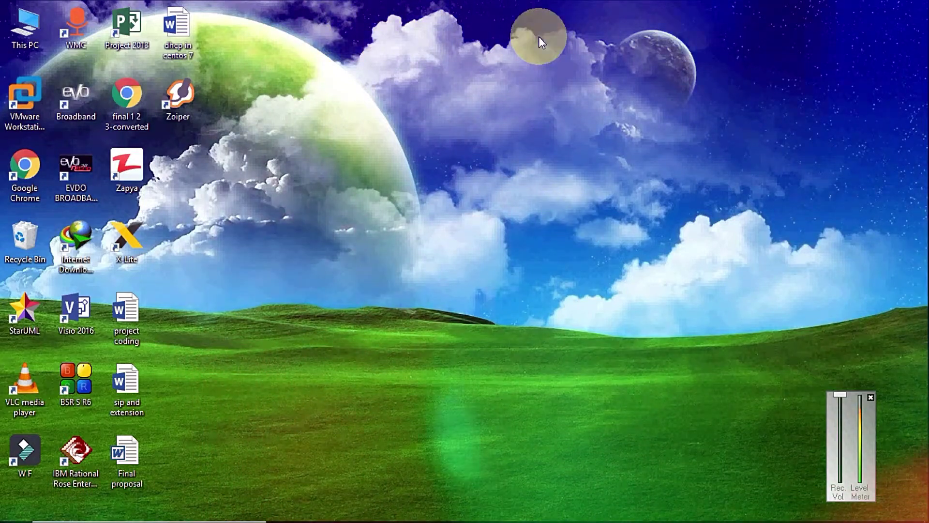
# Step: Refresh the desktop and open This PC to view the drives
pyautogui.rightClick(538, 34)
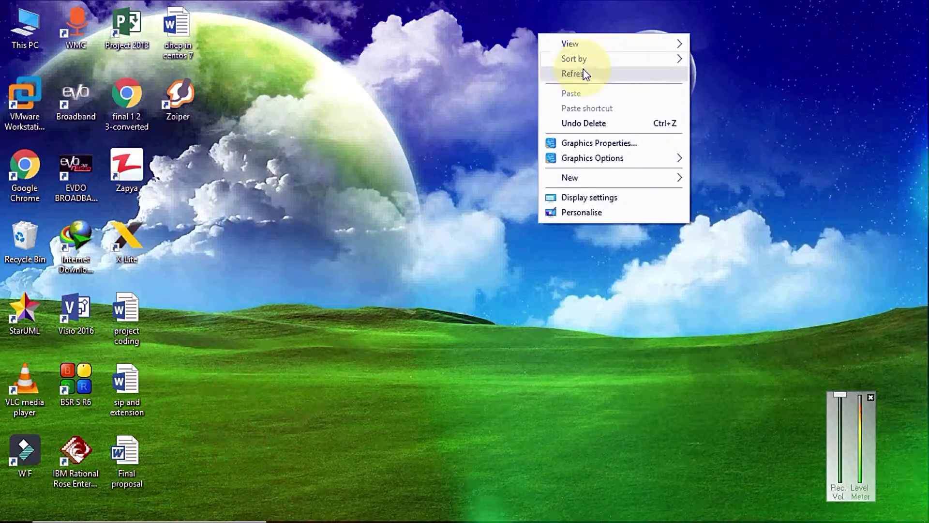
pyautogui.click(584, 73)
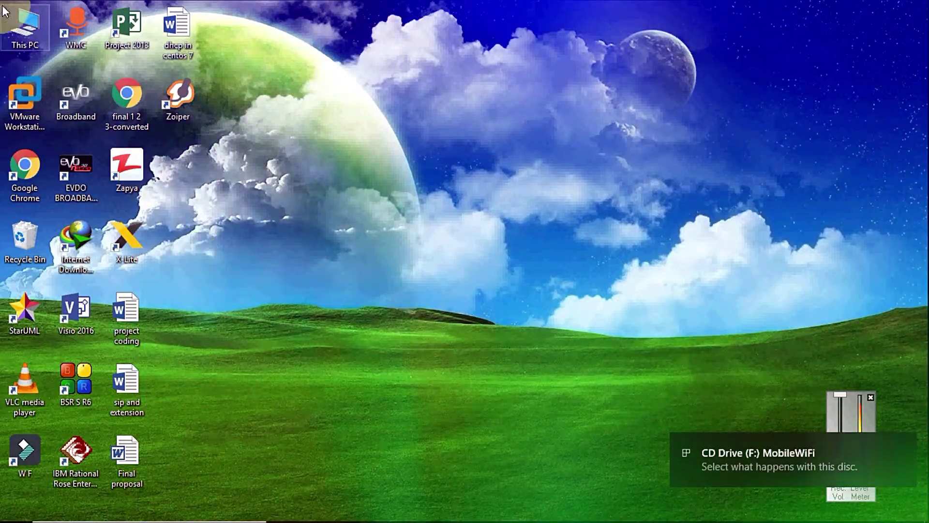
pyautogui.doubleClick(25, 27)
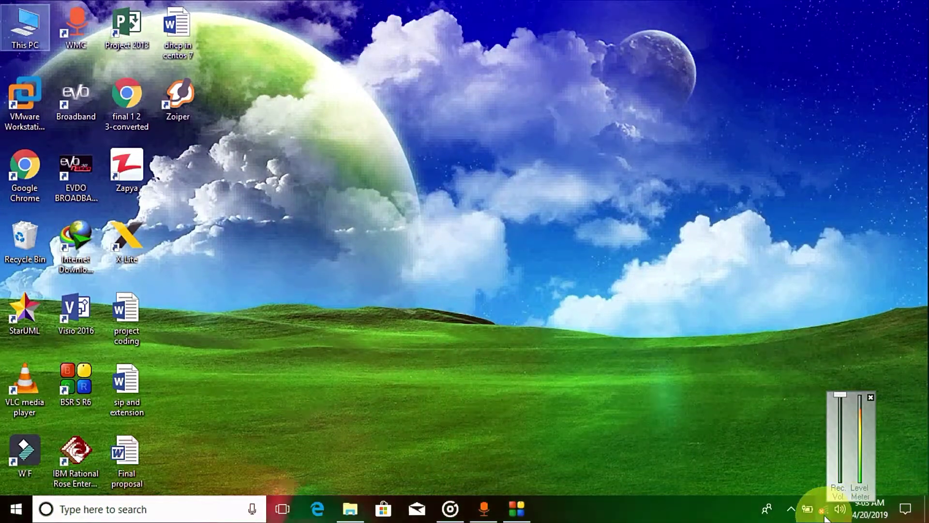
# Step: Disconnect the PC from the Rai network, then start and cancel a reconnection attempt
pyautogui.click(824, 514)
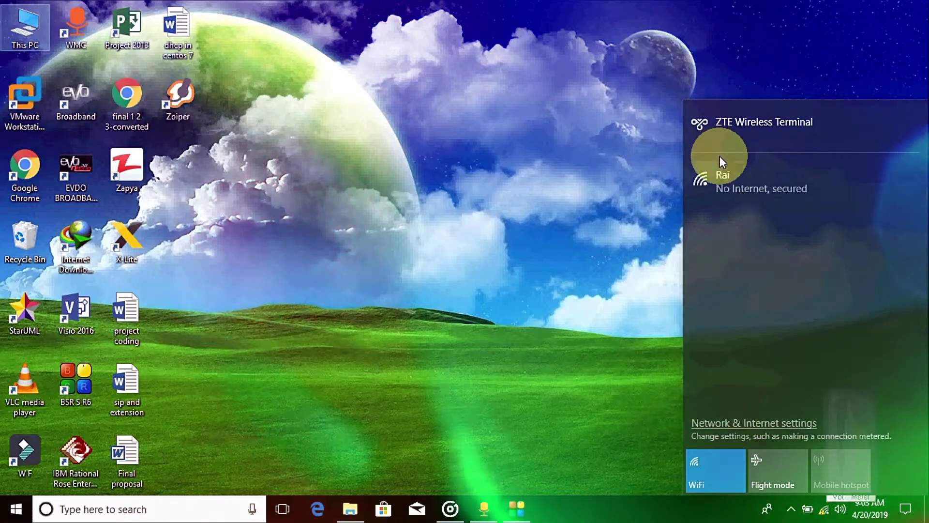
pyautogui.click(725, 182)
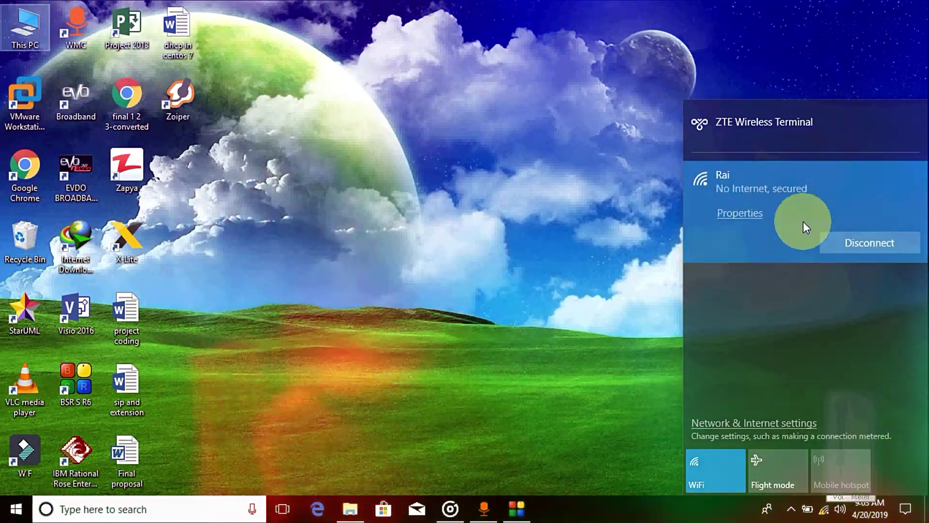
pyautogui.click(850, 241)
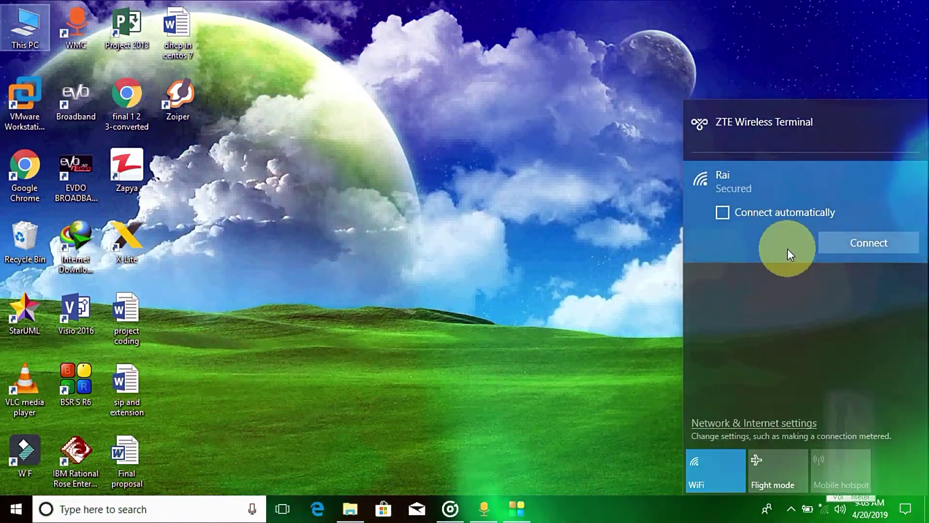
pyautogui.click(830, 235)
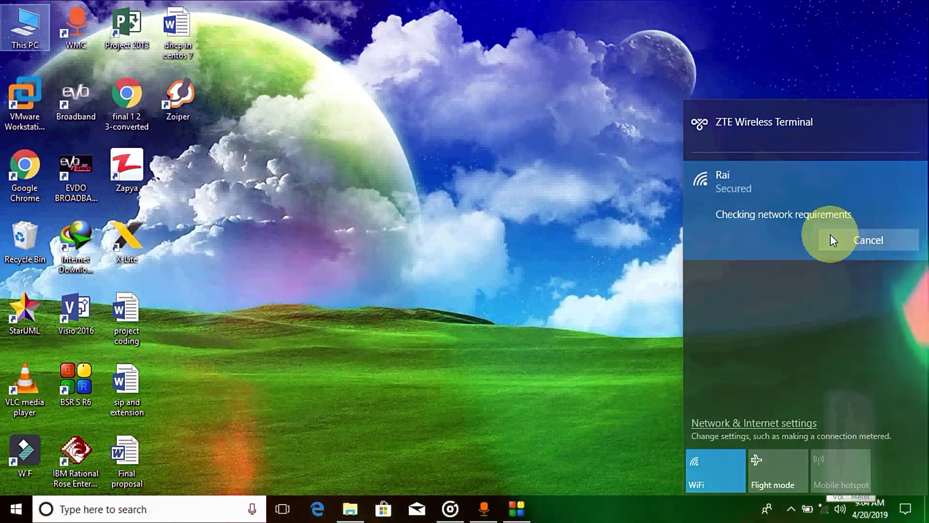
pyautogui.click(832, 234)
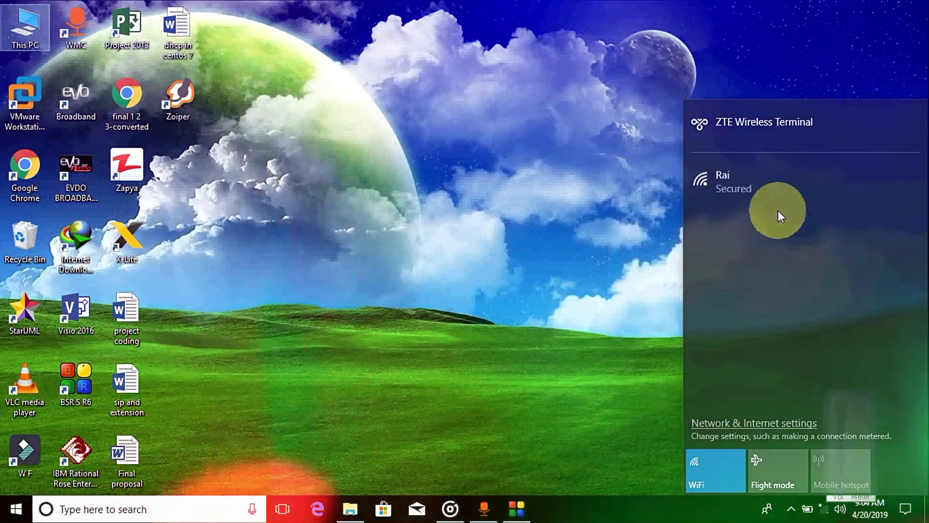
pyautogui.click(730, 186)
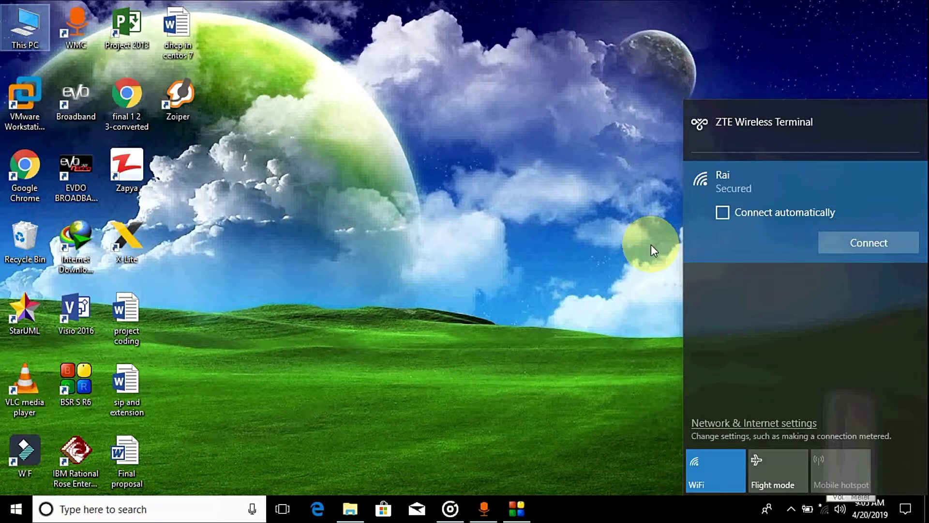
# Step: Dismiss the network flyout, leaving Rai disconnected
pyautogui.click(726, 510)
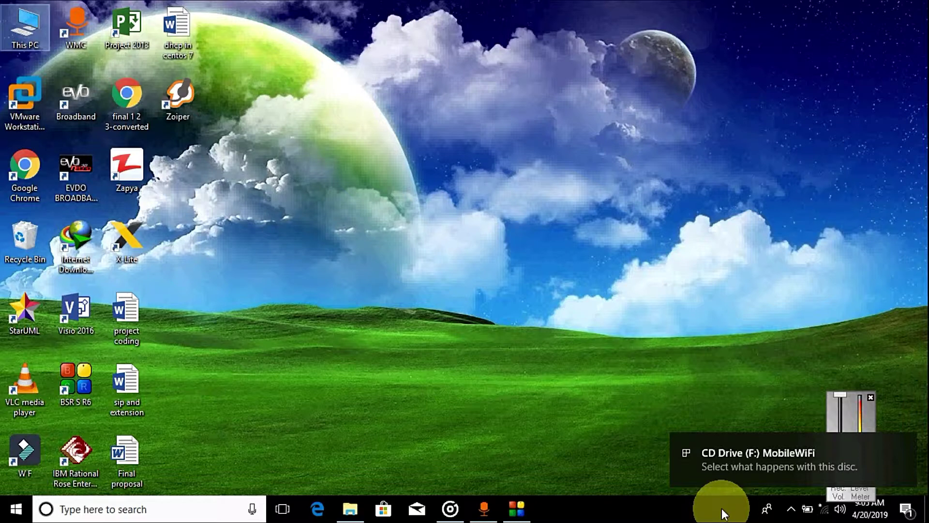
# Step: Cycle Wi-Fi off and on and Flight mode on and off, then reopen the network list
pyautogui.click(825, 511)
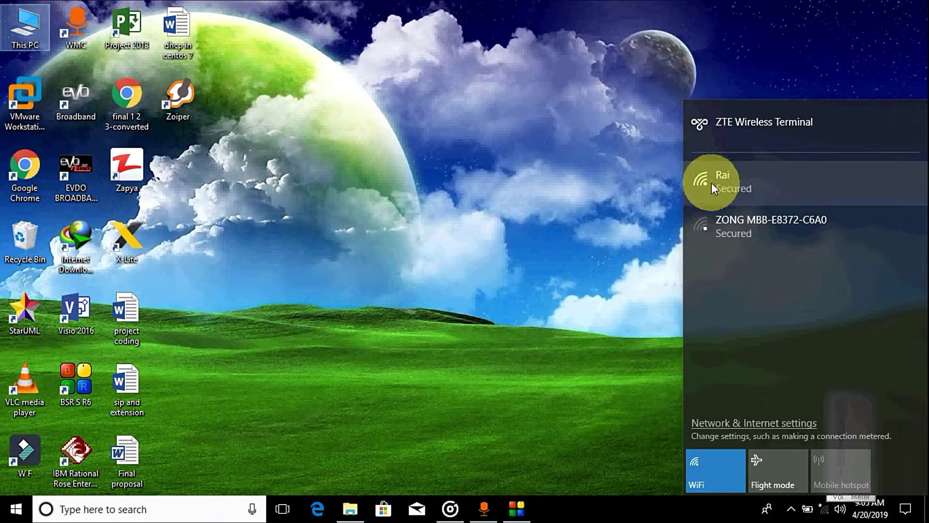
pyautogui.click(702, 474)
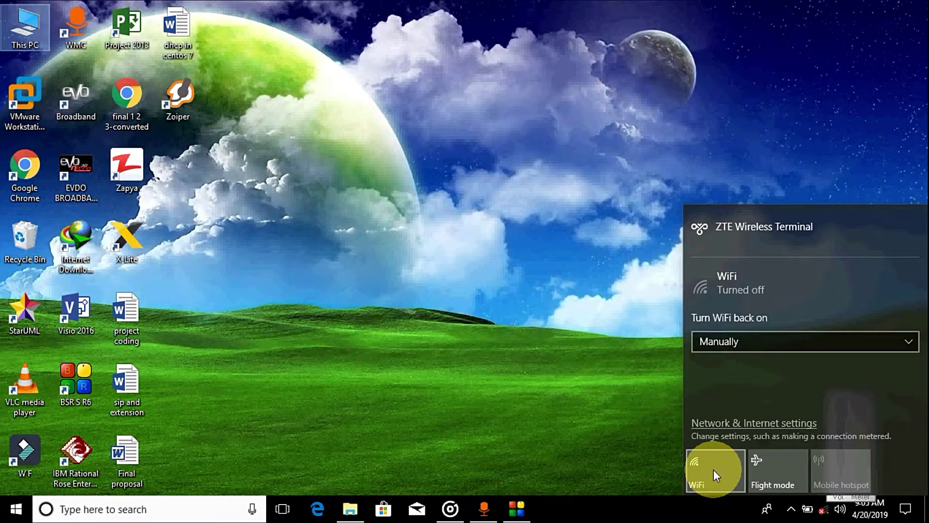
pyautogui.click(714, 469)
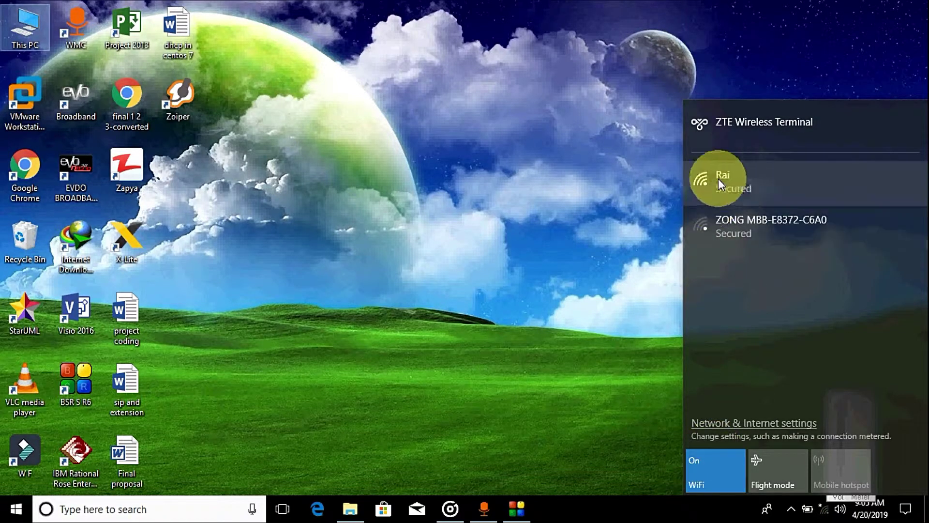
pyautogui.click(783, 467)
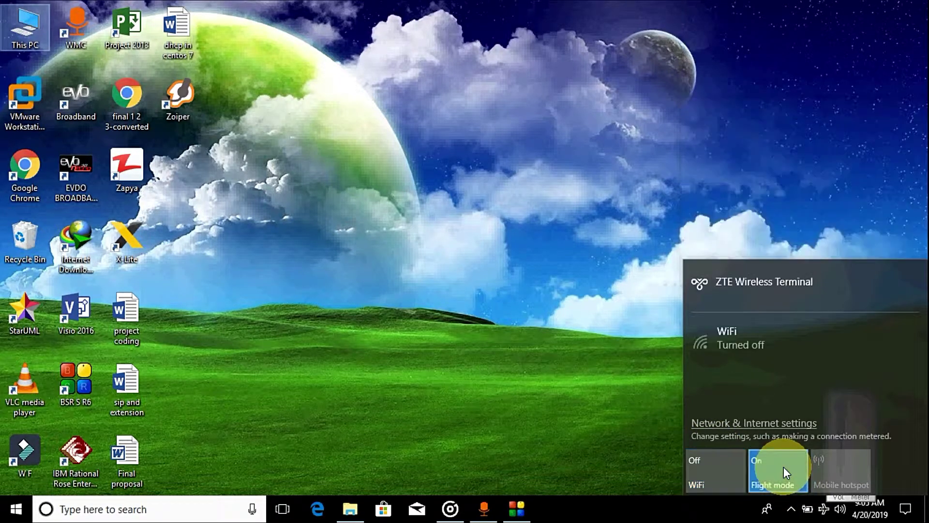
pyautogui.click(782, 466)
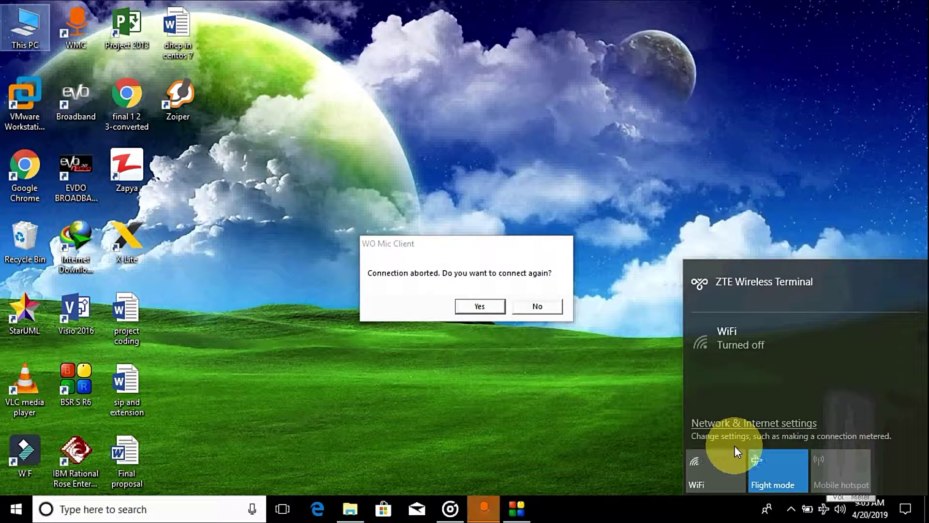
pyautogui.click(823, 512)
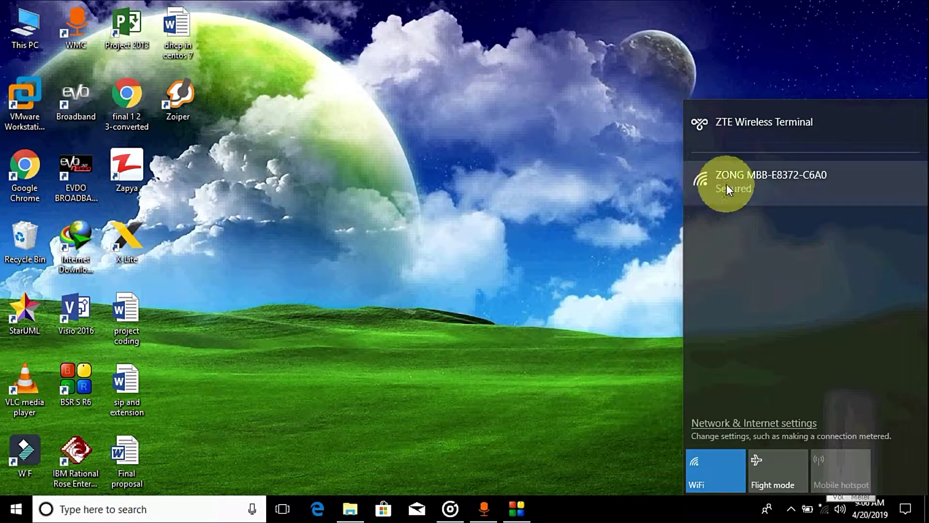
# Step: Connect to ZONG MBB-E8372-C6A0, entering the network security key and submitting it
pyautogui.click(758, 192)
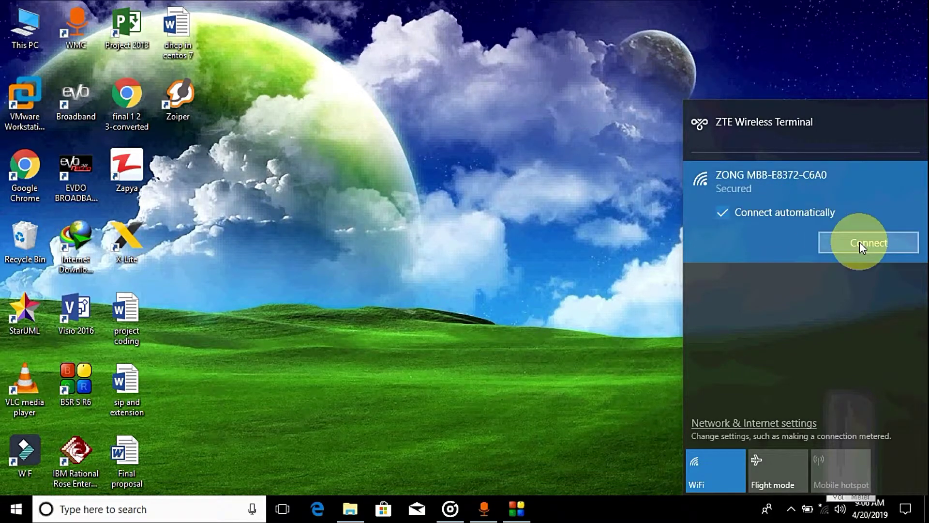
pyautogui.click(859, 241)
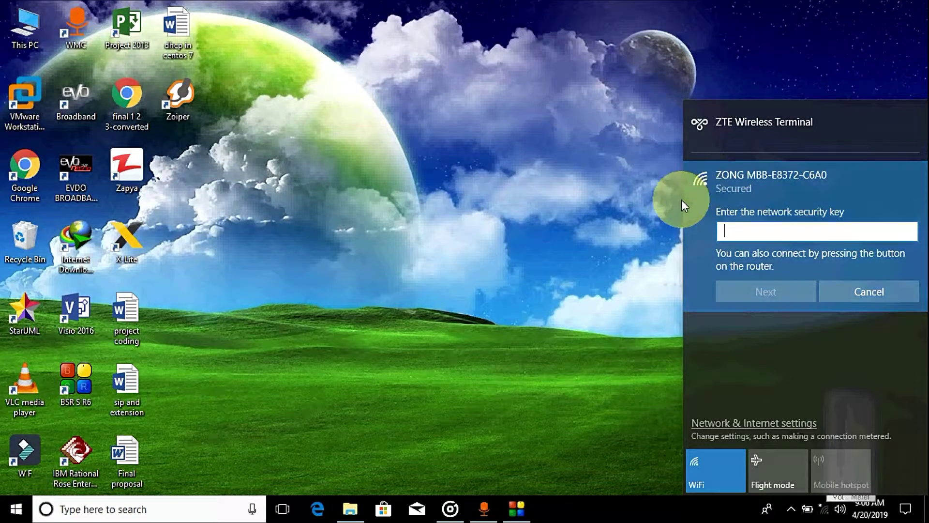
pyautogui.write('12345678')
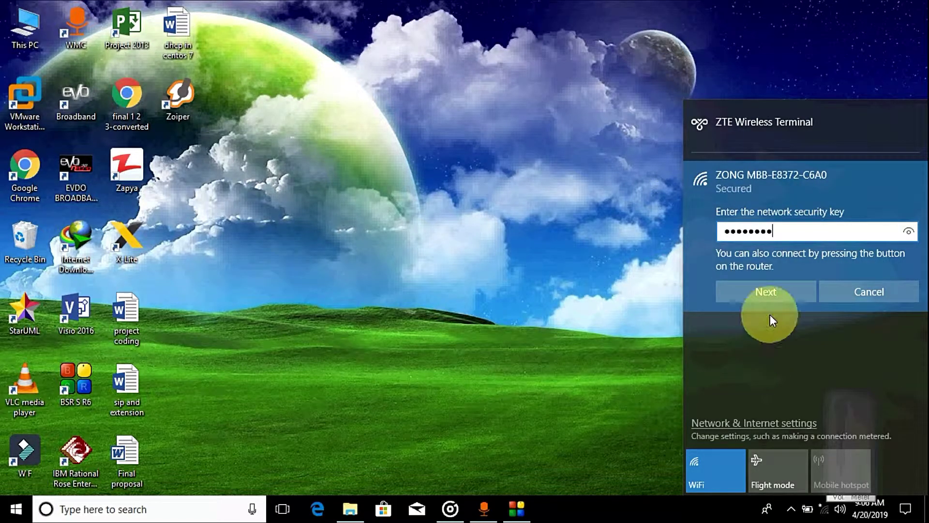
pyautogui.click(779, 289)
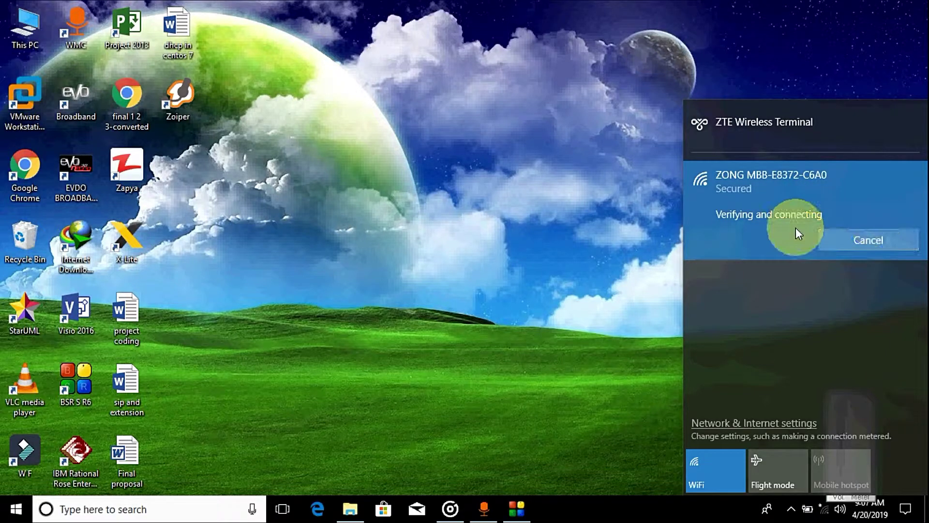
# Step: Cancel the stalled attempt and reconnect to ZONG MBB-E8372-C6A0, re-entering the security key
pyautogui.click(859, 237)
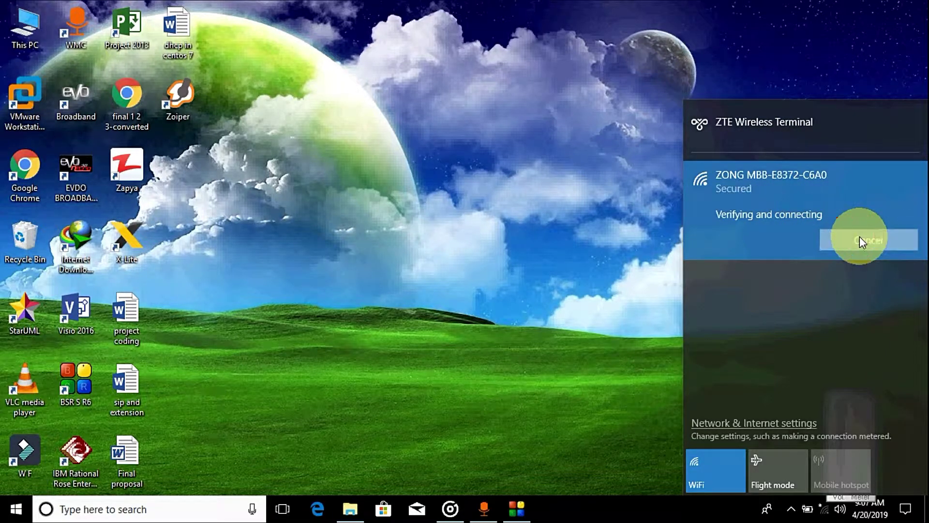
pyautogui.click(781, 192)
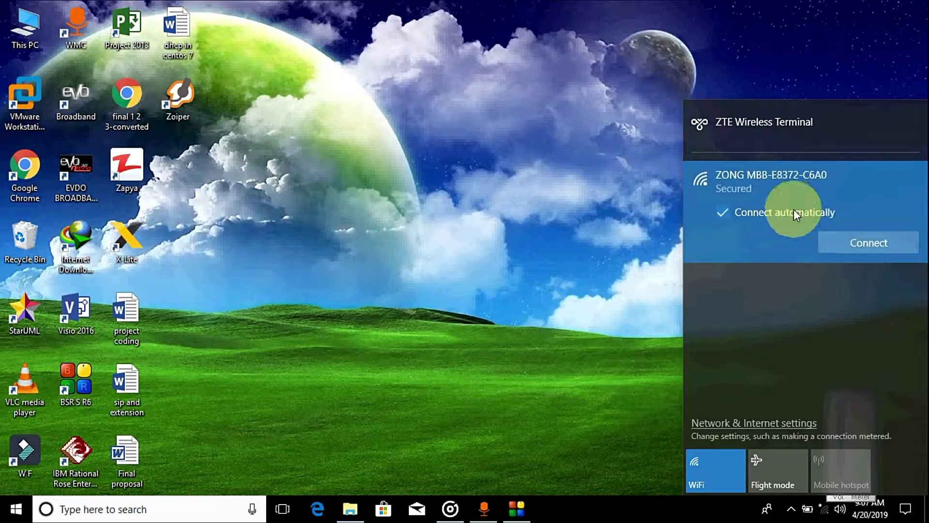
pyautogui.click(850, 240)
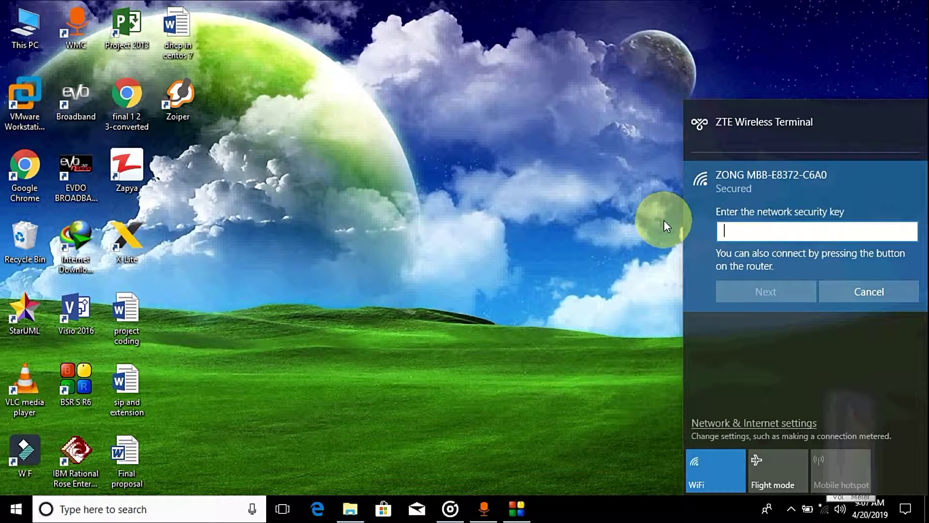
pyautogui.write('a')
pyautogui.press('BackSpace')
pyautogui.write('12345678')
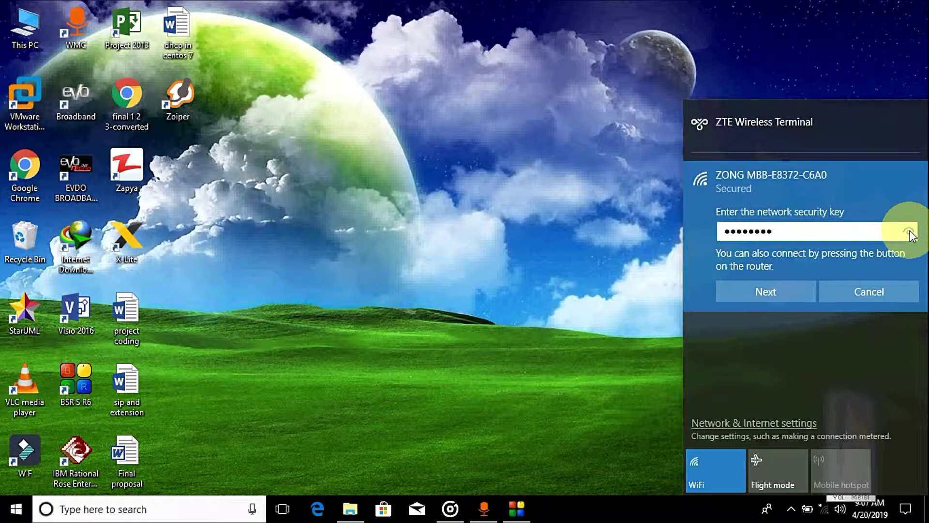
pyautogui.click(785, 294)
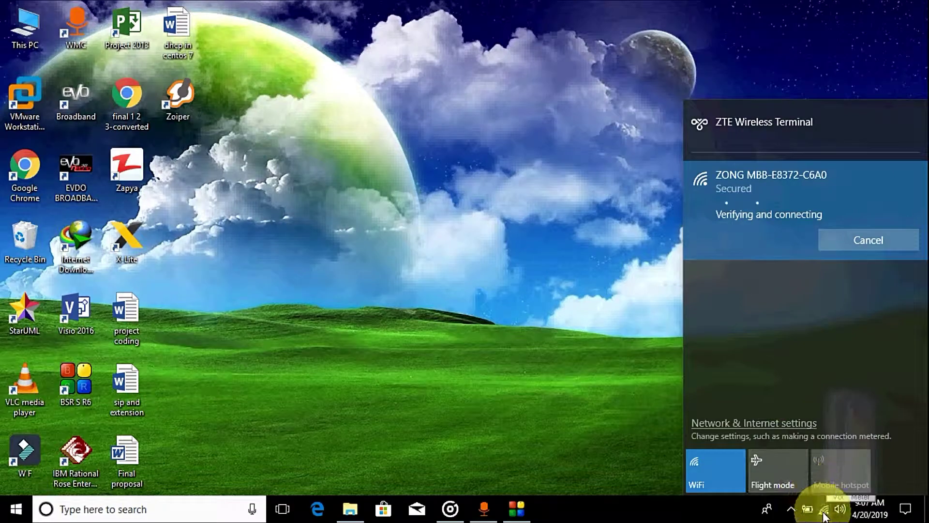
# Step: Check the ZONG connection status, then close the 192.168.8.1 router tab and Edge
pyautogui.click(704, 514)
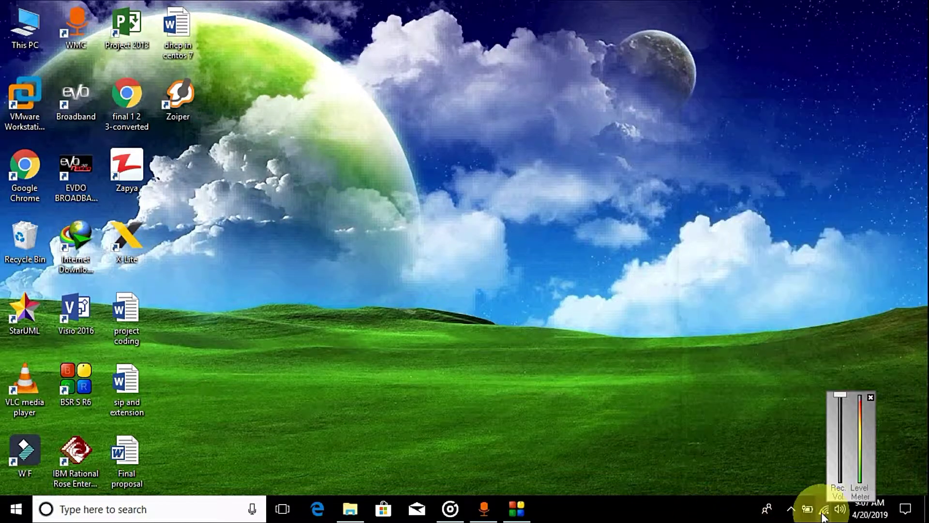
pyautogui.click(823, 512)
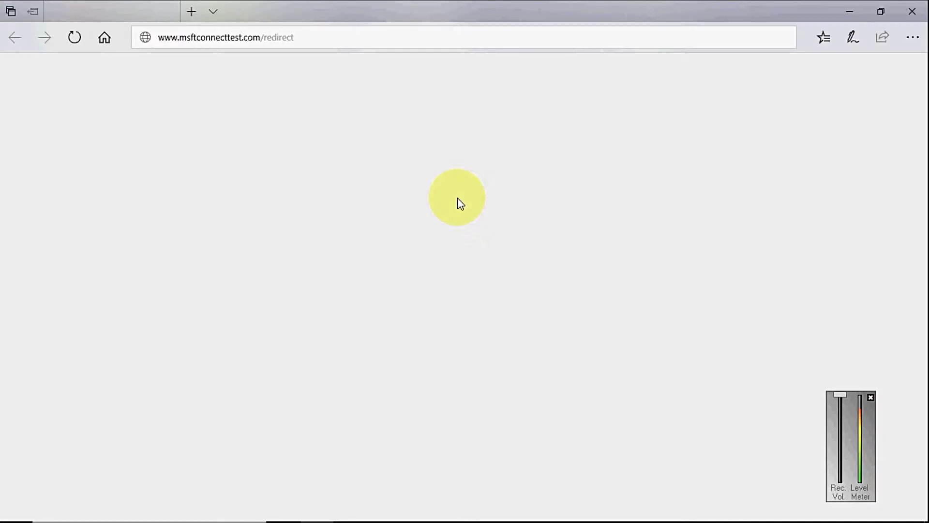
pyautogui.click(168, 12)
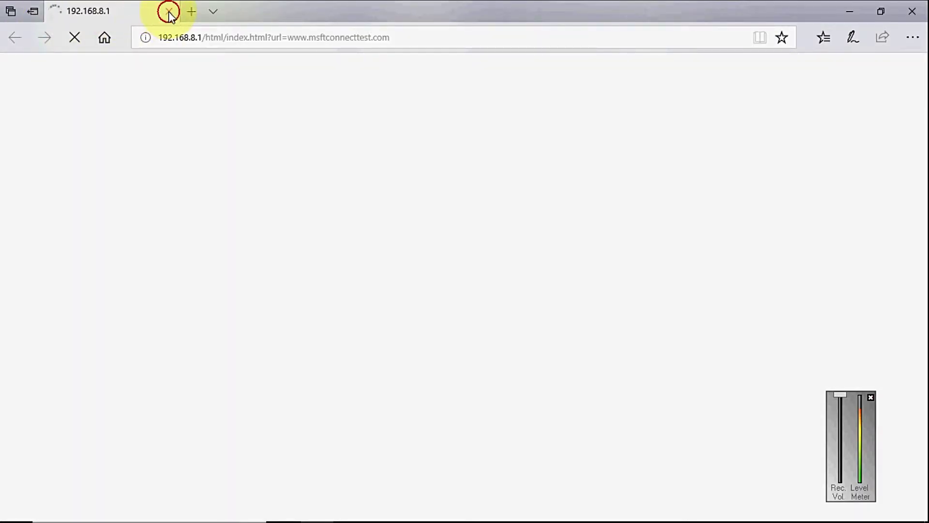
pyautogui.click(912, 11)
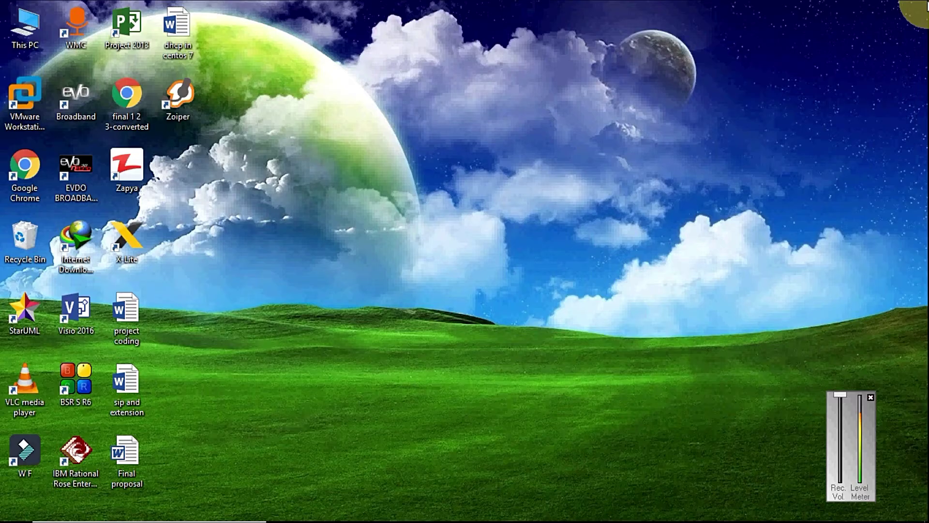
# Step: Launch Google Chrome from the desktop and minimise its window
pyautogui.doubleClick(31, 167)
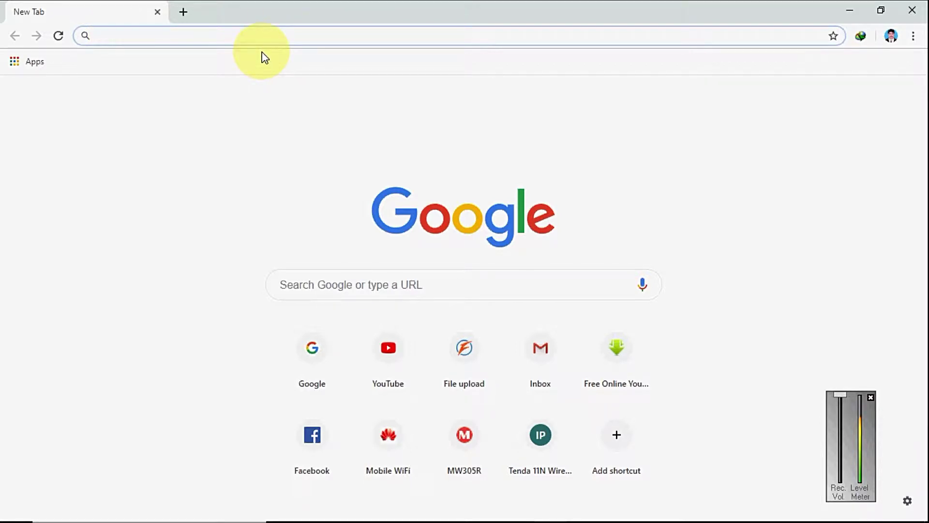
pyautogui.click(850, 8)
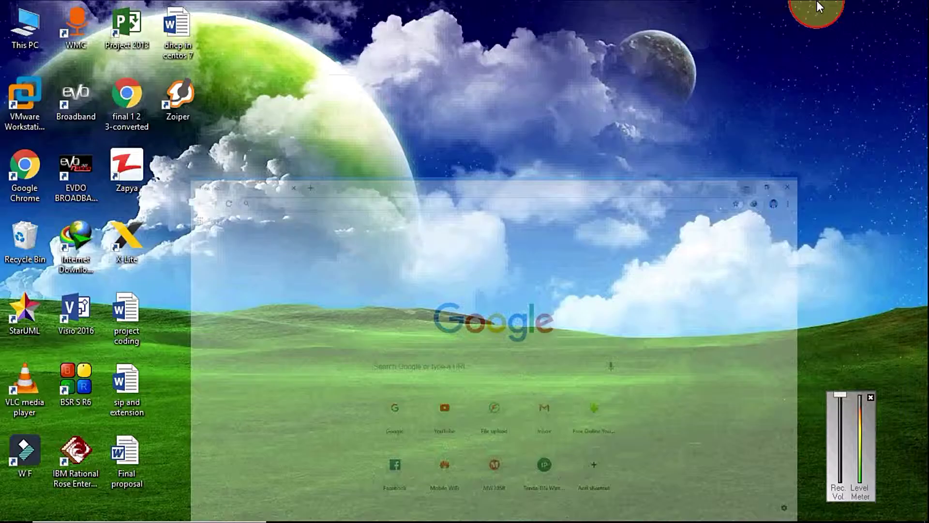
# Step: Run ipconfig in Command Prompt to check gateway 192.168.8.1, then open Network & Internet settings
pyautogui.click(102, 518)
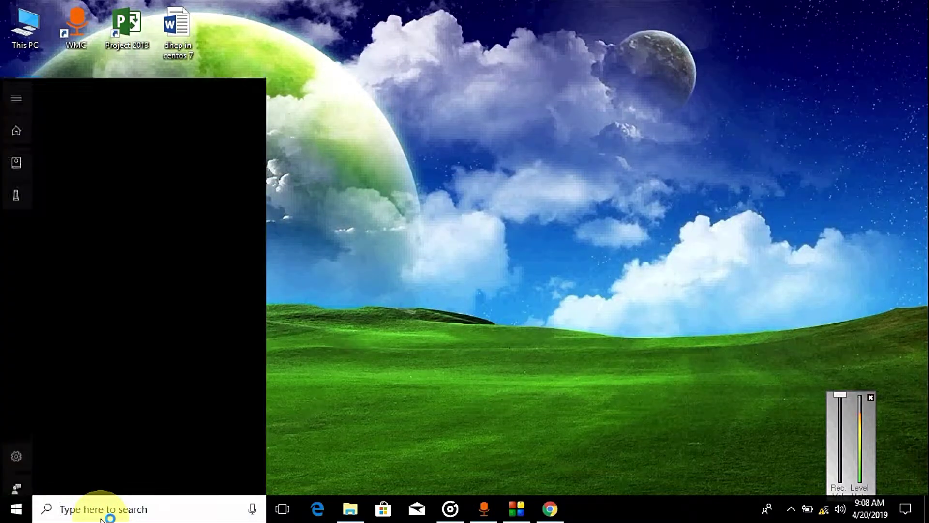
pyautogui.write('c')
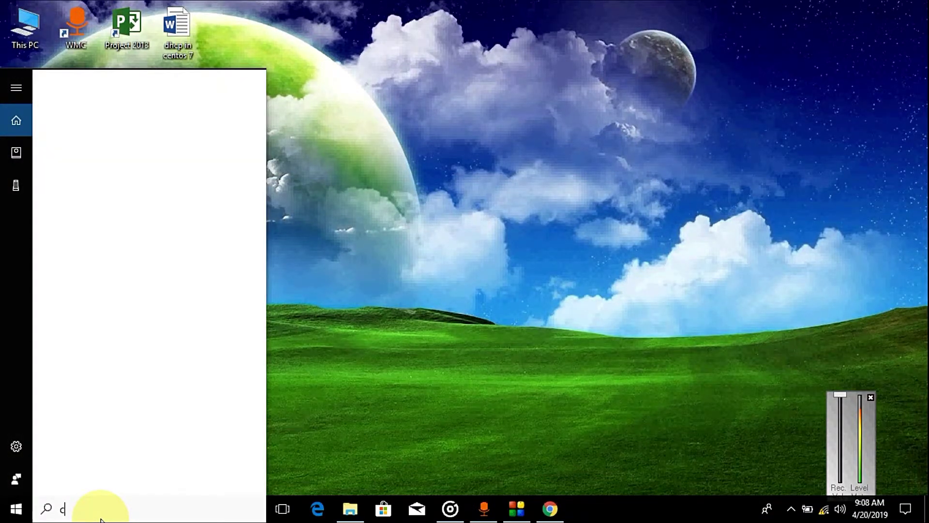
pyautogui.write('md')
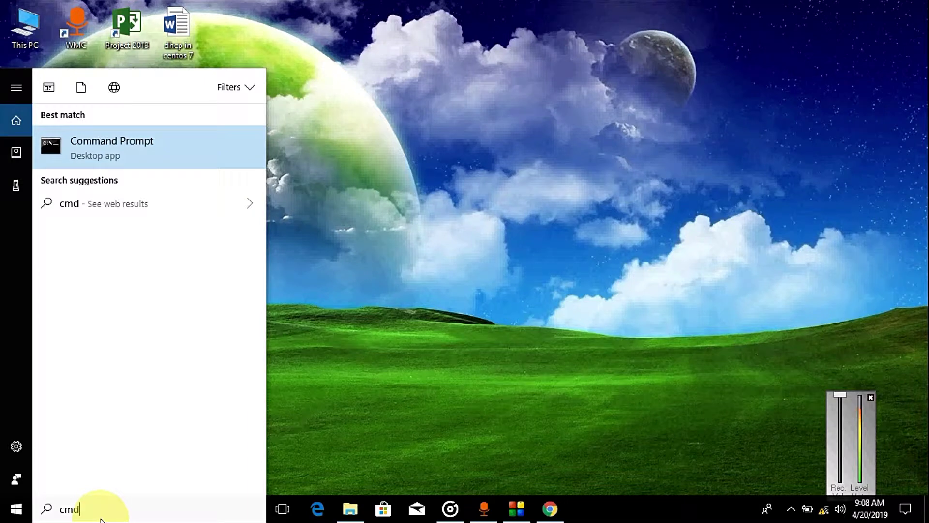
pyautogui.press('Return')
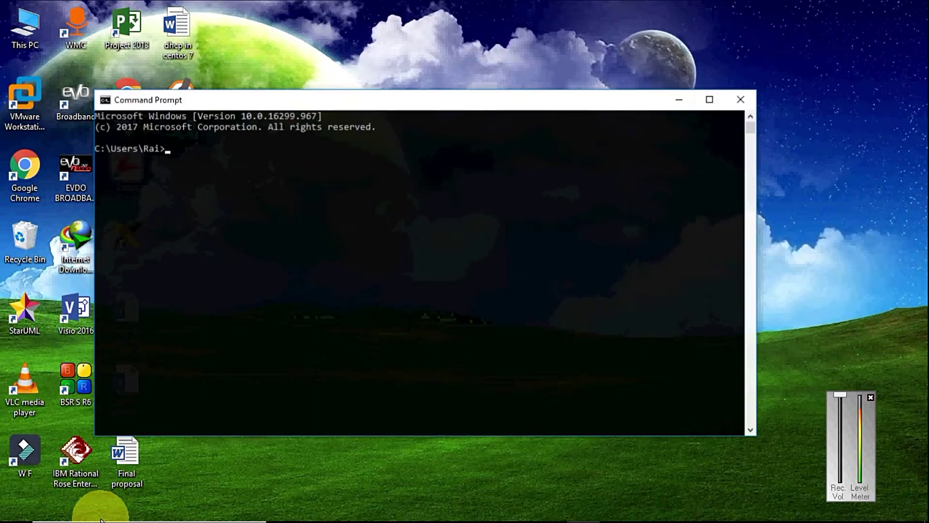
pyautogui.write('ip')
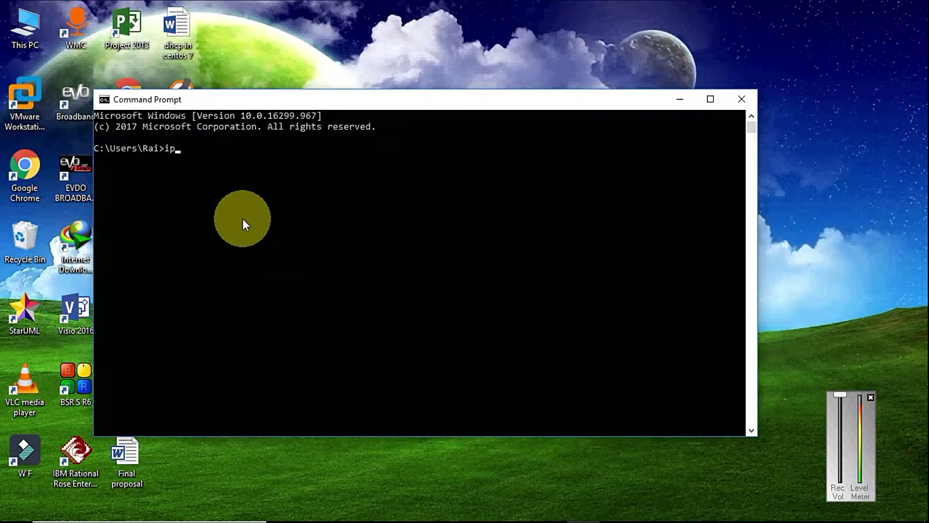
pyautogui.write('config')
pyautogui.press('Return')
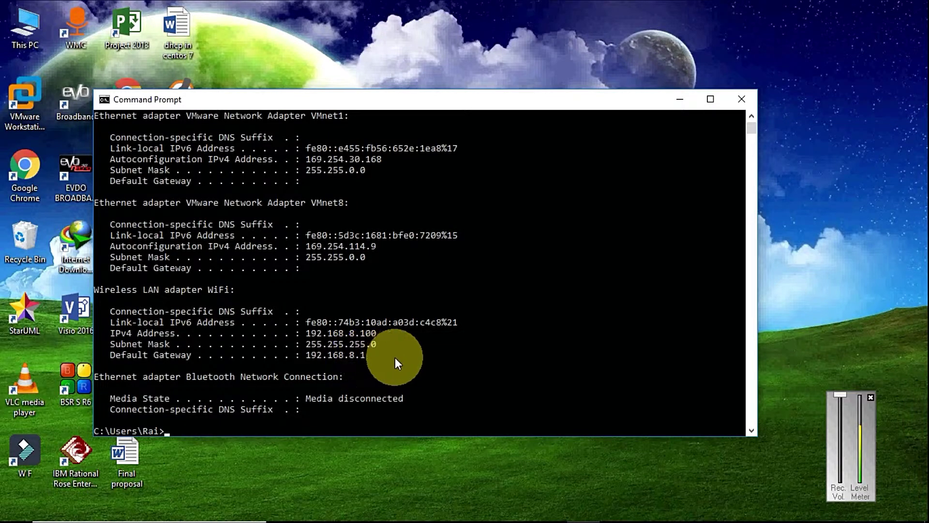
pyautogui.click(742, 96)
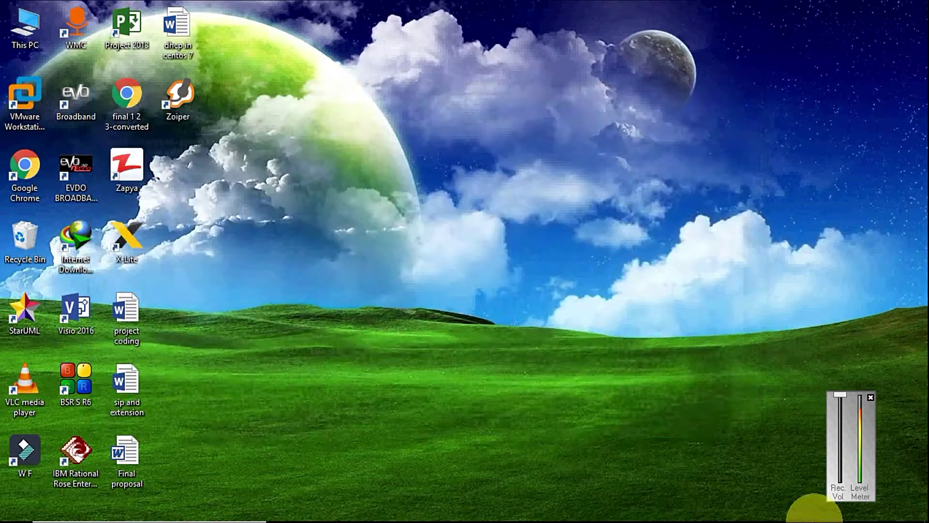
pyautogui.click(824, 509)
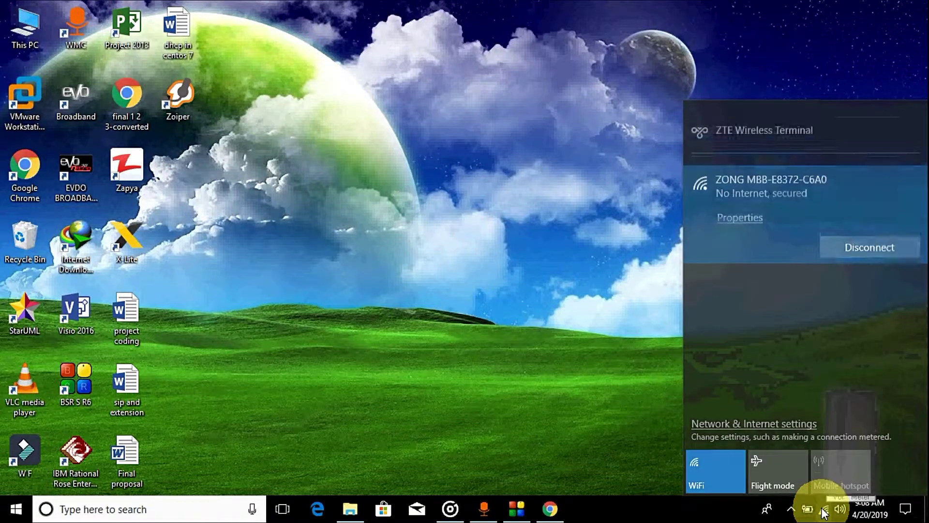
pyautogui.click(780, 423)
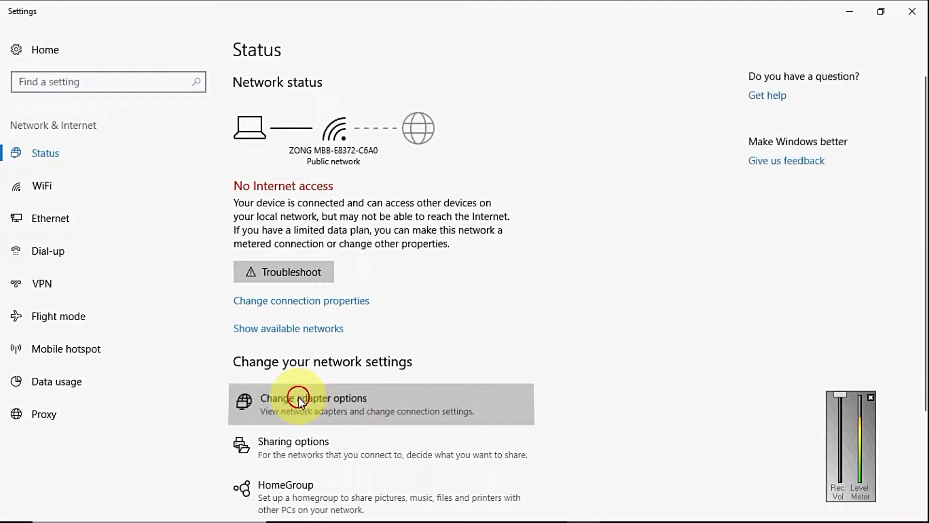
# Step: View the WiFi adapter's details to confirm IPv4 default gateway 192.168.8.1, then close both dialogs
pyautogui.click(301, 403)
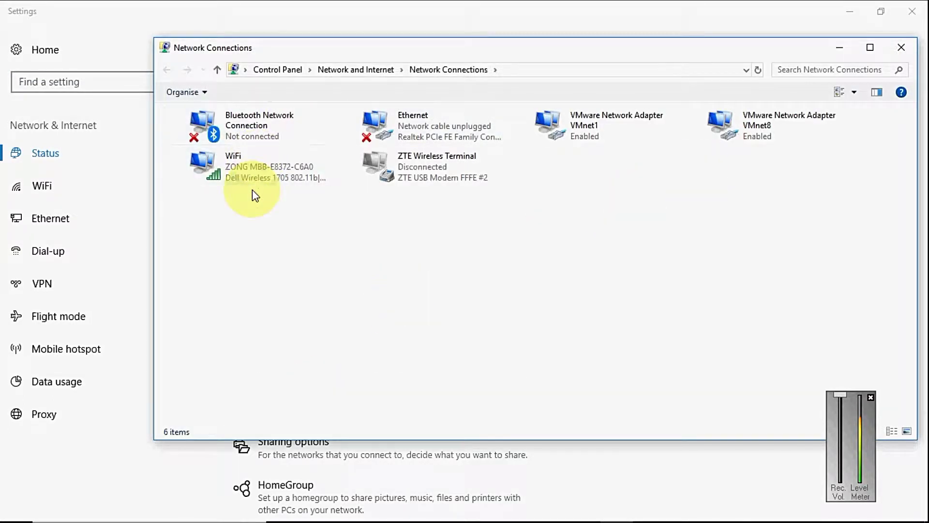
pyautogui.click(232, 173)
pyautogui.rightClick(232, 173)
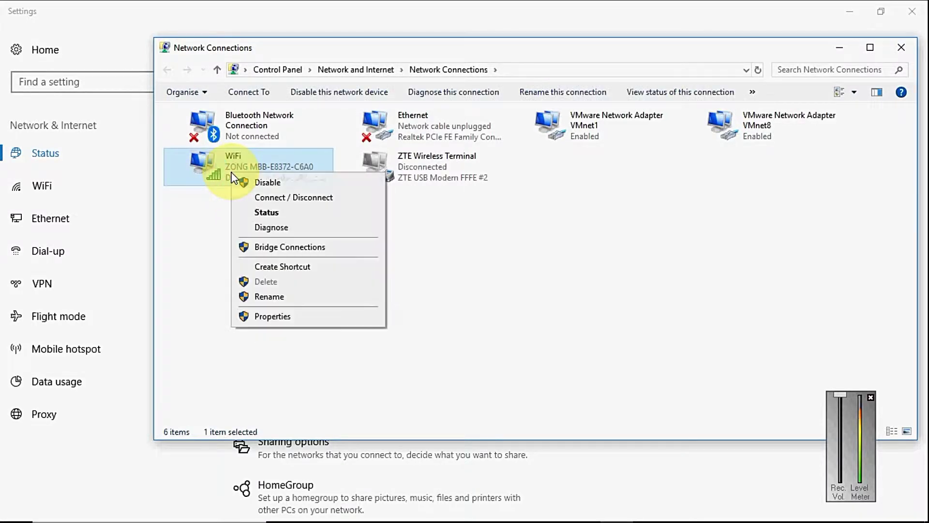
pyautogui.click(249, 211)
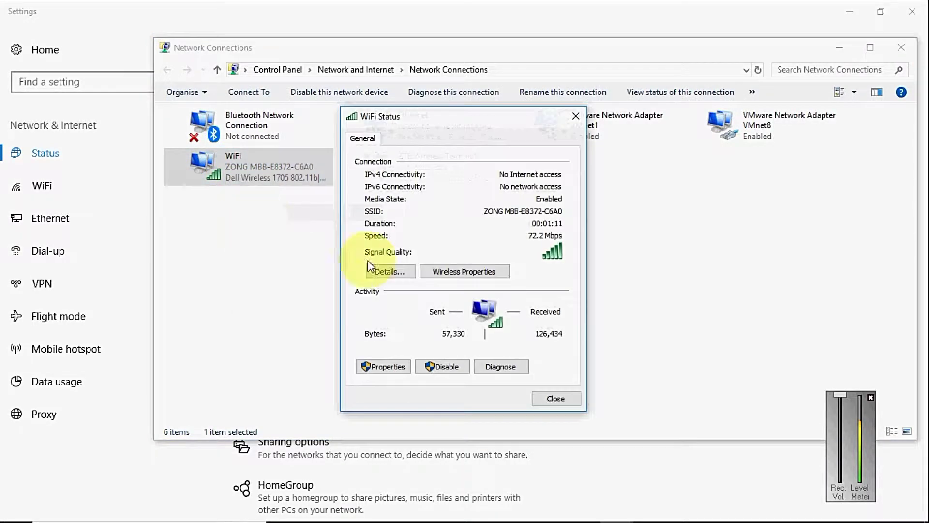
pyautogui.click(390, 271)
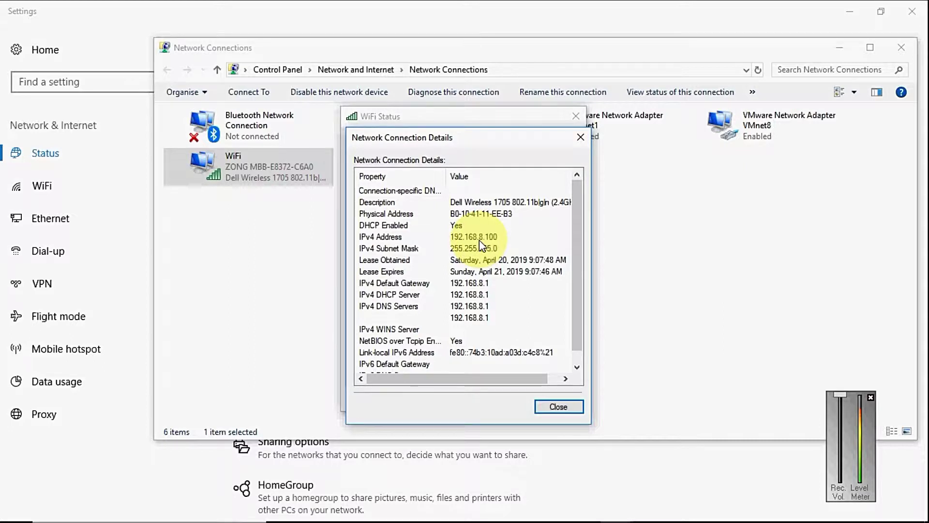
pyautogui.click(394, 284)
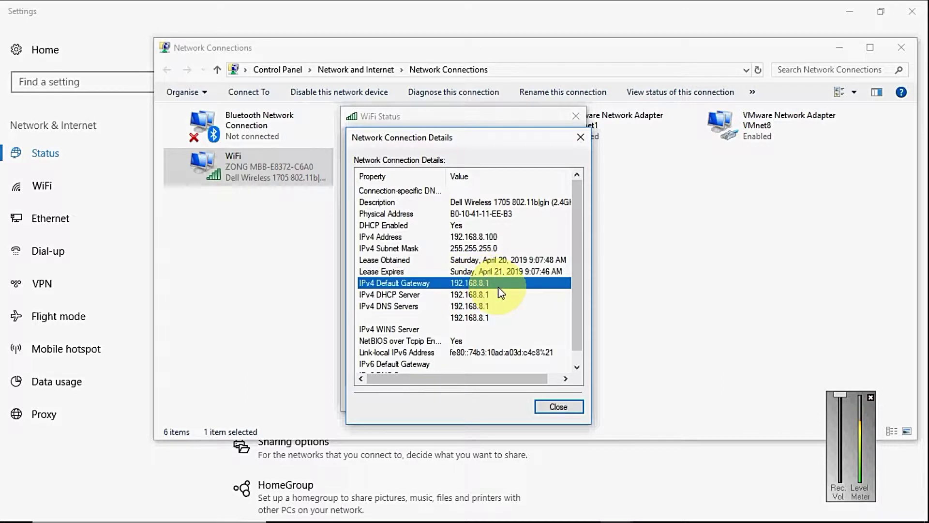
pyautogui.click(557, 407)
pyautogui.click(557, 399)
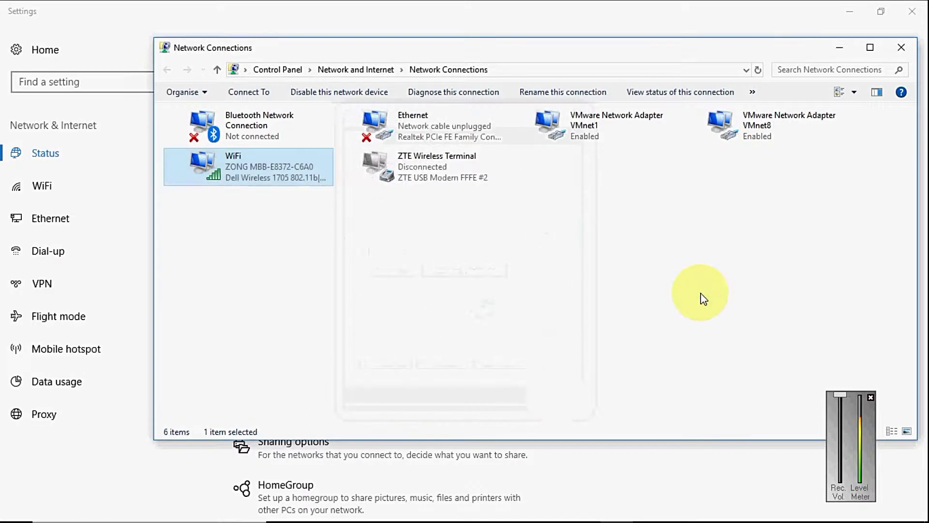
# Step: Close Network Connections and Settings, then refresh the desktop
pyautogui.click(902, 50)
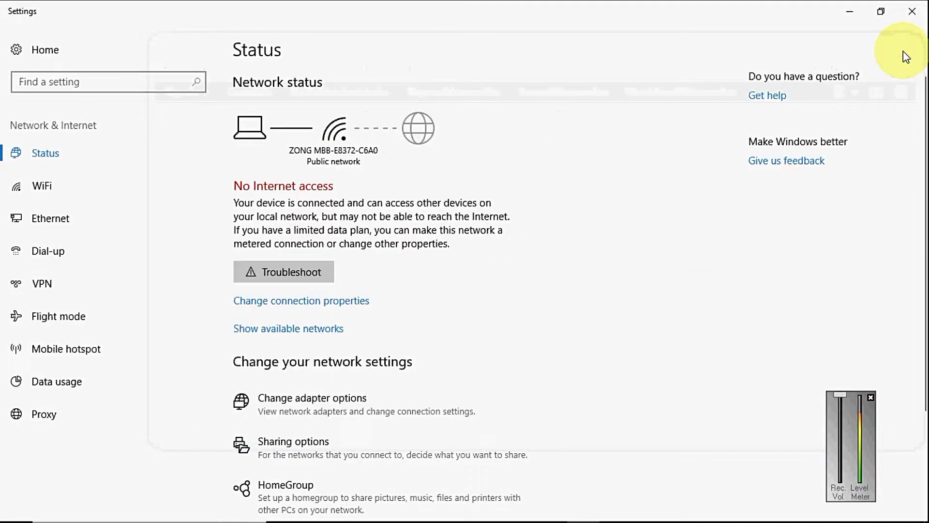
pyautogui.click(909, 14)
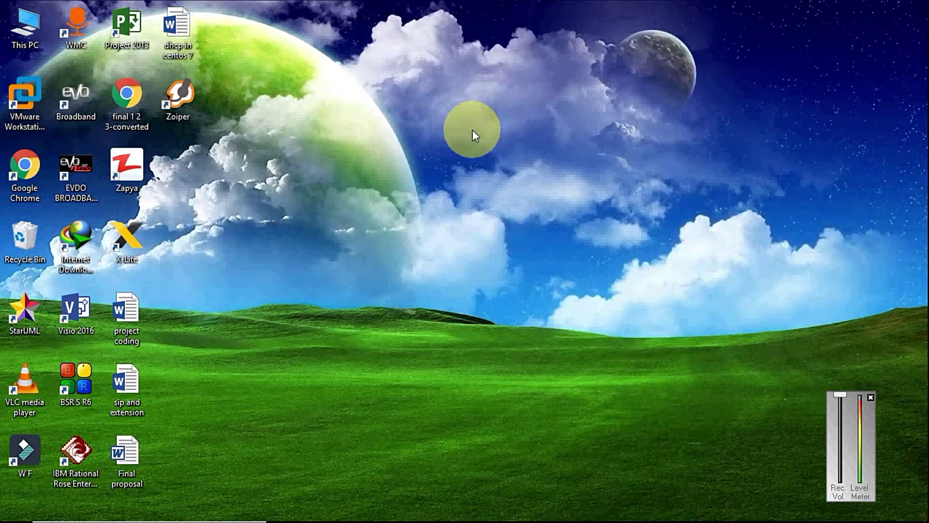
pyautogui.rightClick(472, 130)
pyautogui.click(531, 168)
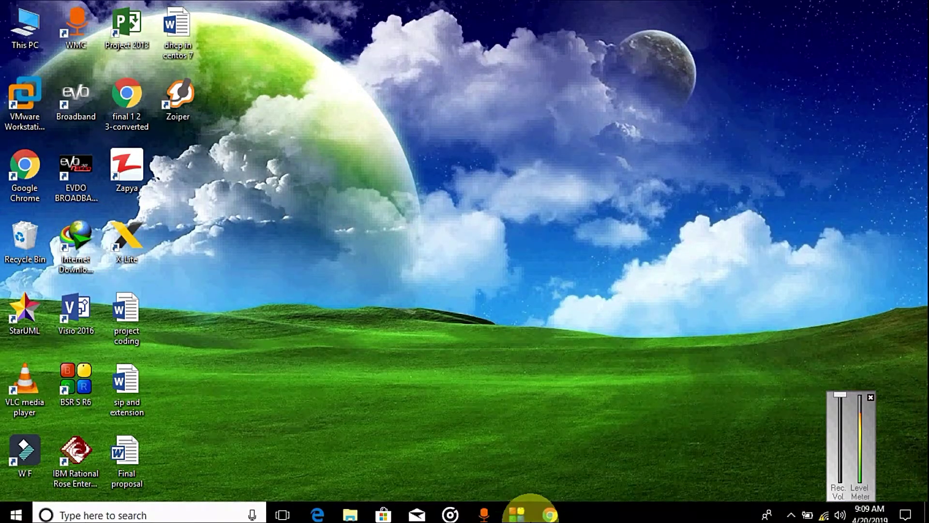
# Step: In Google Chrome, load the hotspot admin address 192.168.8.1
pyautogui.click(551, 507)
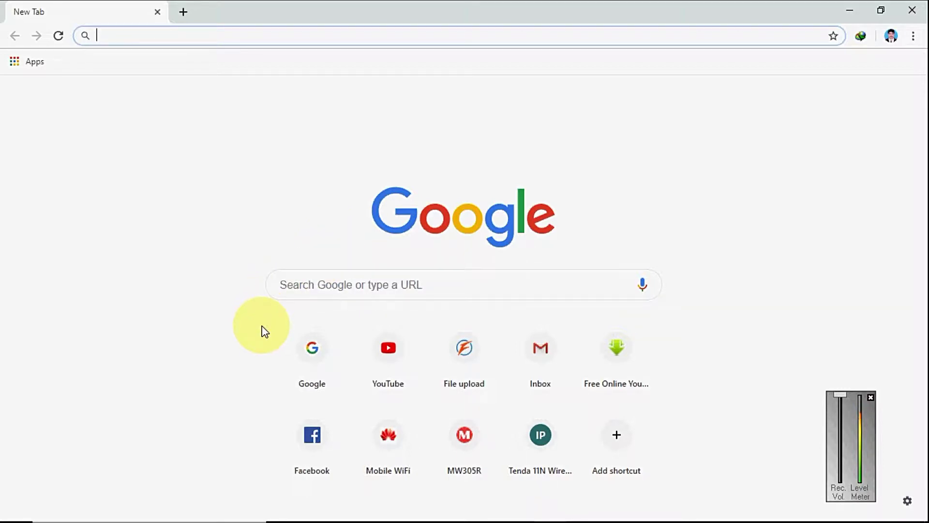
pyautogui.click(94, 35)
pyautogui.write('192.168.1.1')
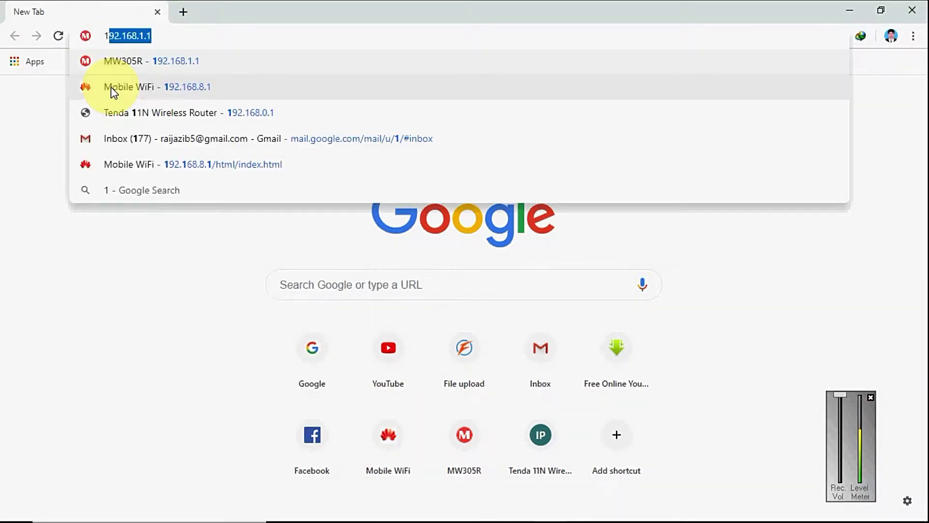
pyautogui.press('Right')
pyautogui.press('Left')
pyautogui.press('Left')
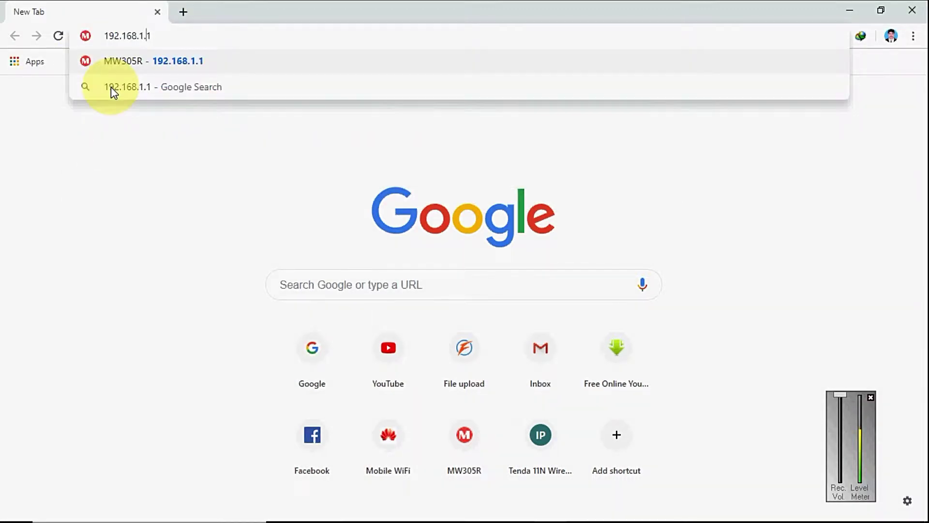
pyautogui.press('BackSpace')
pyautogui.write('8')
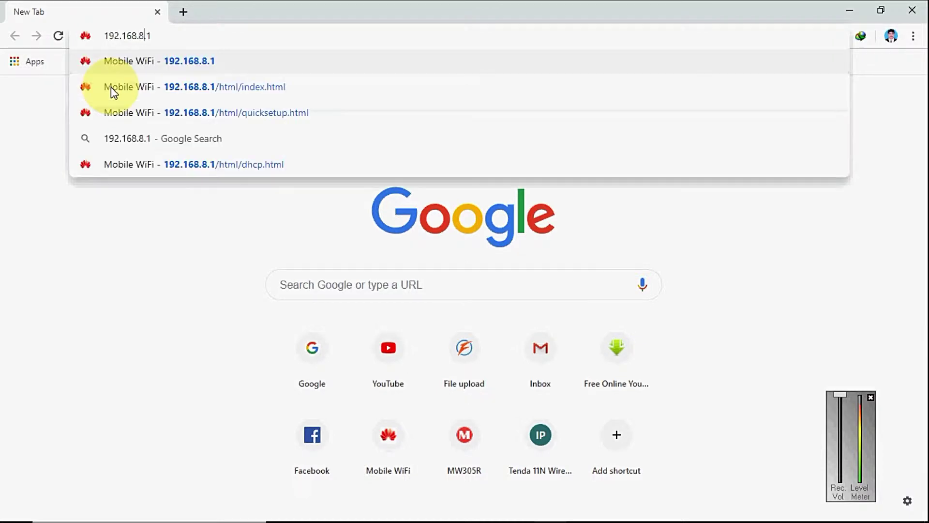
pyautogui.click(176, 35)
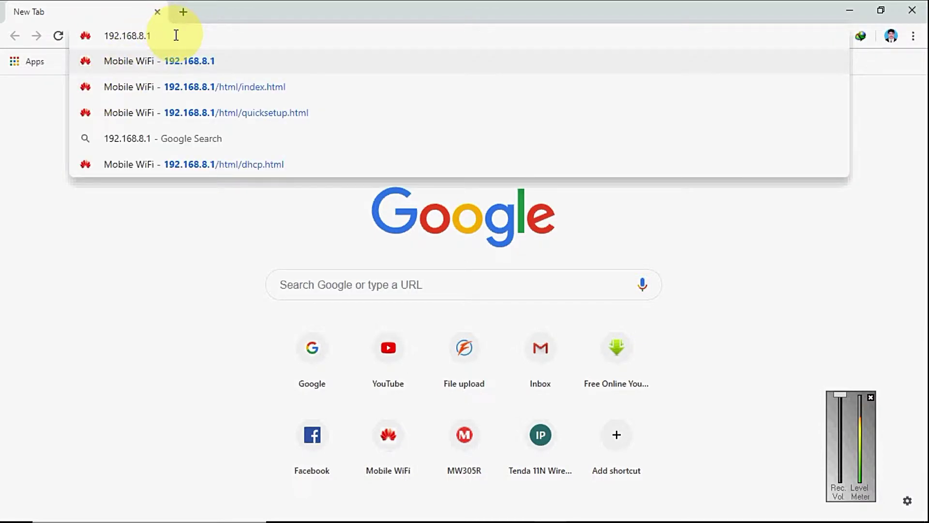
pyautogui.press('Return')
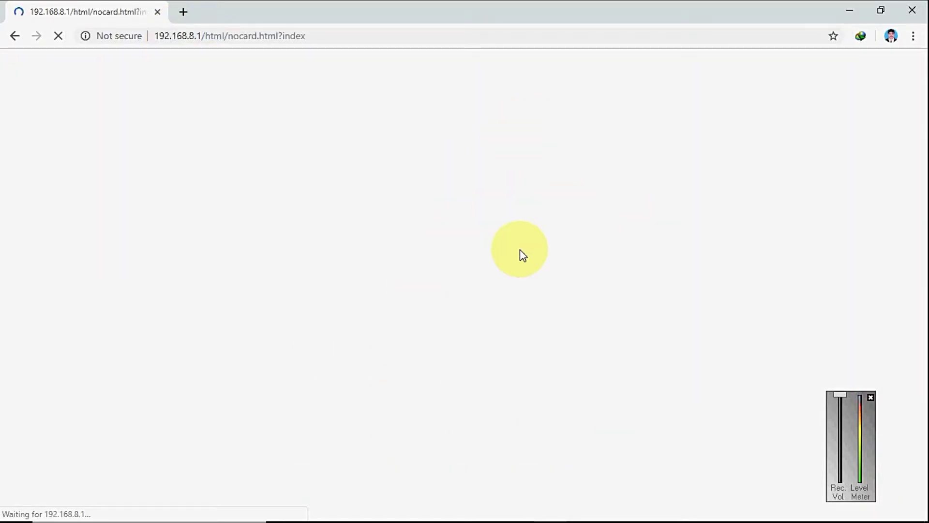
# Step: Go to the hotspot's home page and cancel the Log In prompt to reach Configure WLAN Settings
pyautogui.moveTo(799, 512)
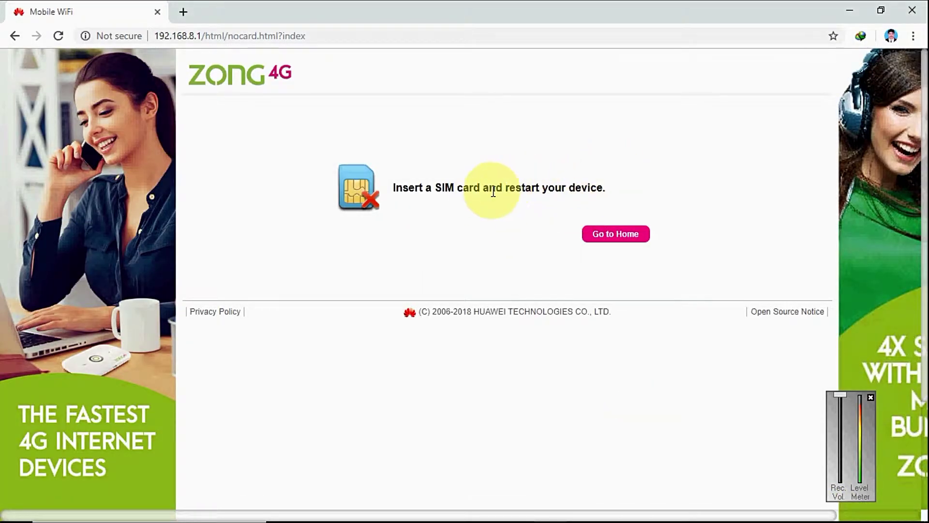
pyautogui.click(614, 237)
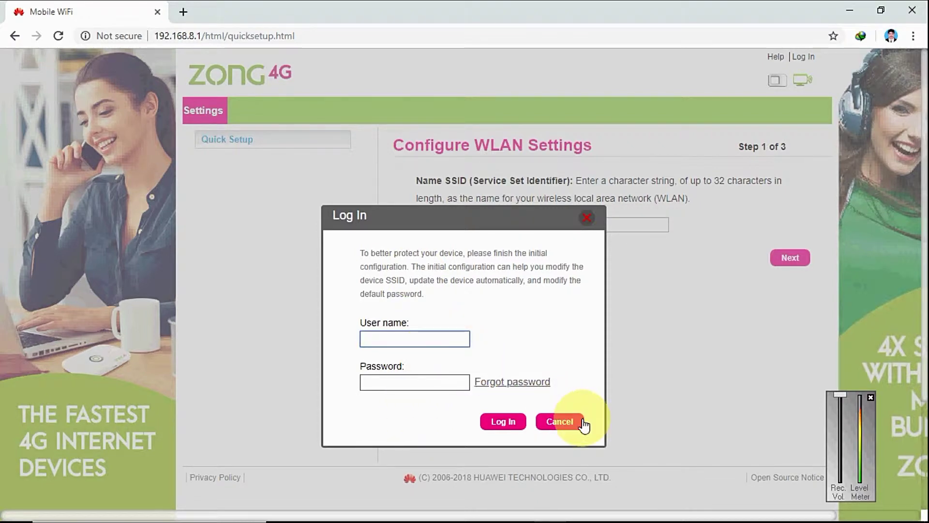
pyautogui.click(566, 422)
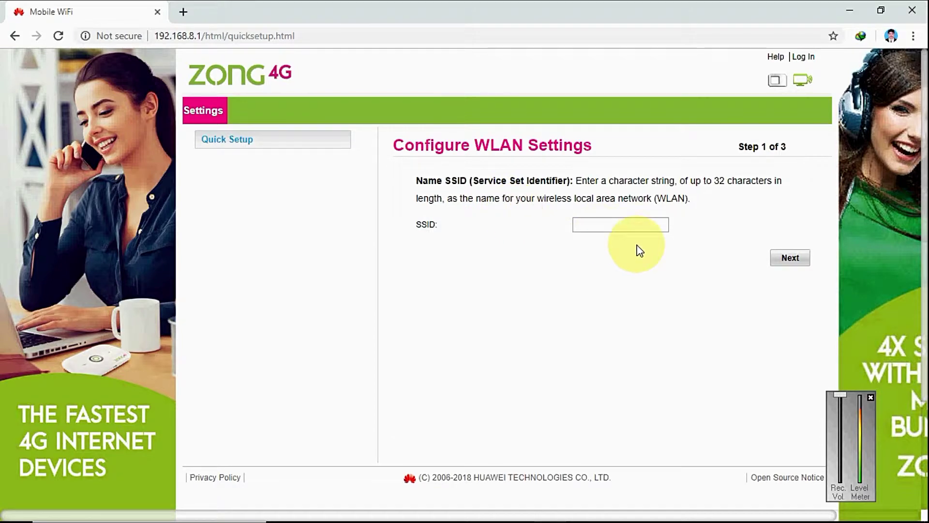
# Step: Enter Rai as the SSID on Configure WLAN Settings, step 1 of 3
pyautogui.click(608, 229)
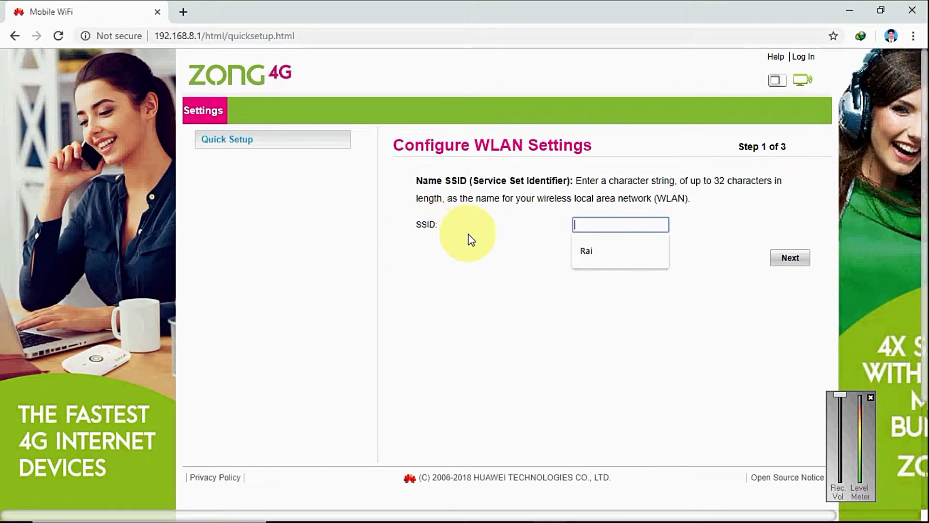
pyautogui.click(589, 250)
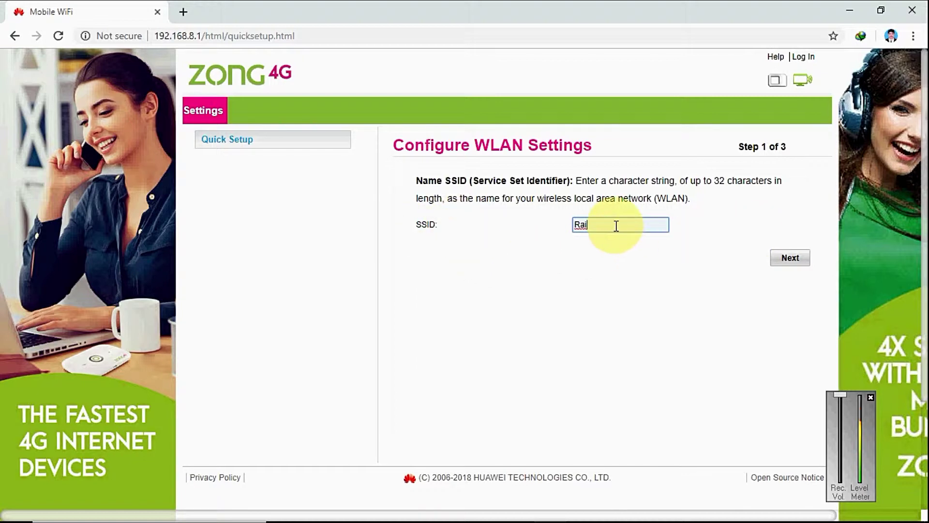
pyautogui.click(784, 265)
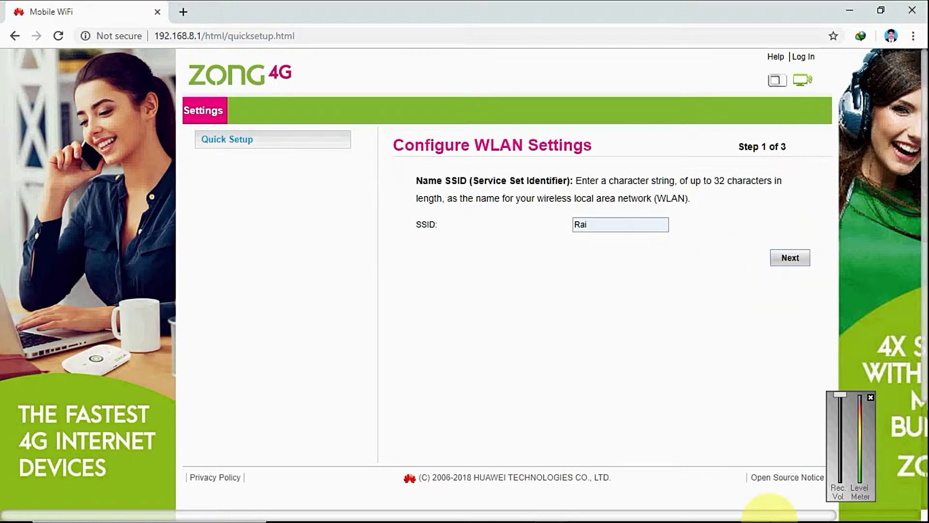
pyautogui.moveTo(770, 513)
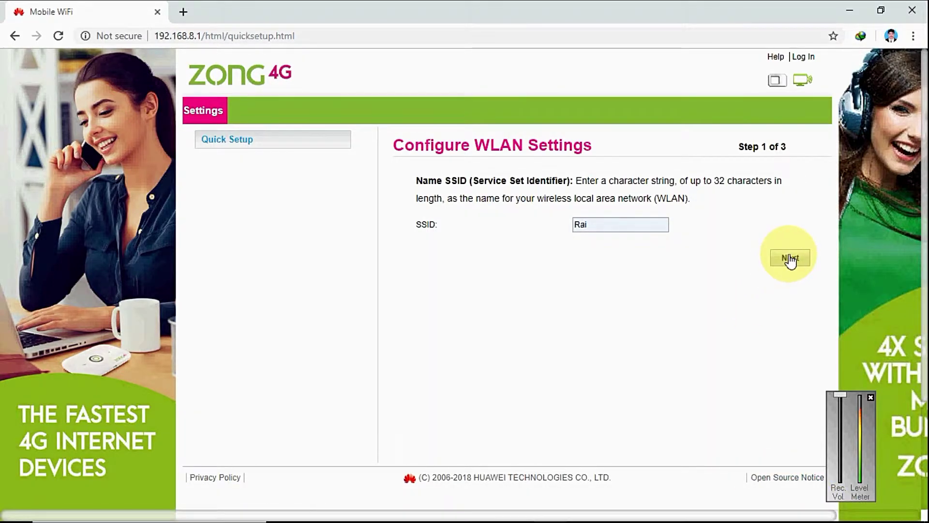
pyautogui.moveTo(658, 516)
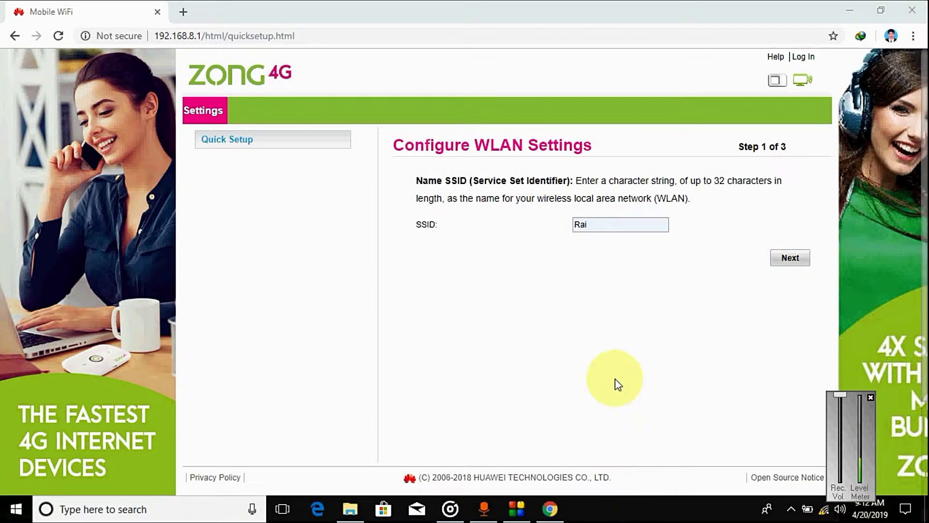
pyautogui.click(789, 259)
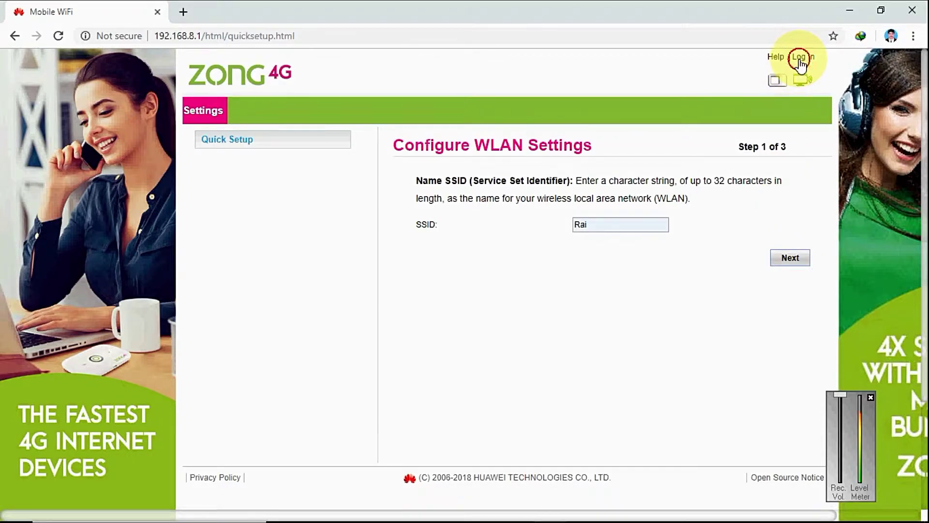
# Step: Log in with the administrator user name and password
pyautogui.click(802, 57)
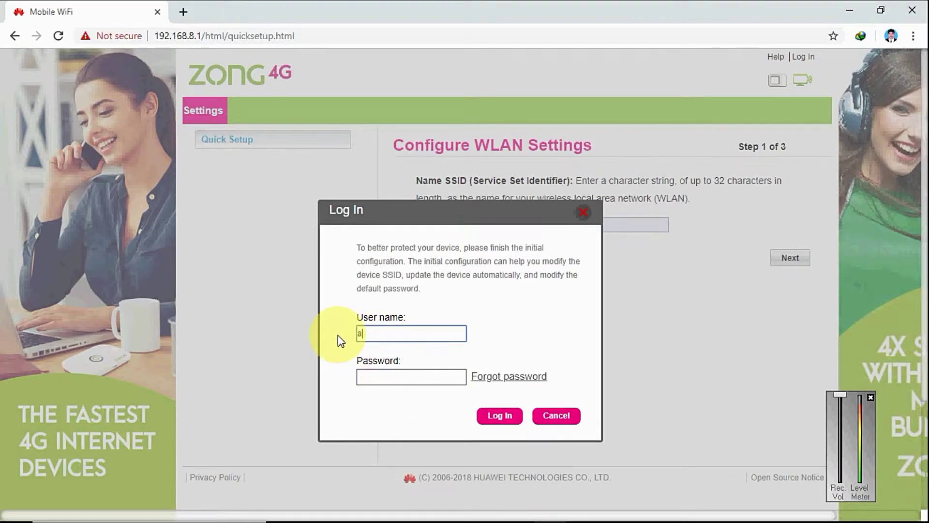
pyautogui.write('admin')
pyautogui.click(368, 377)
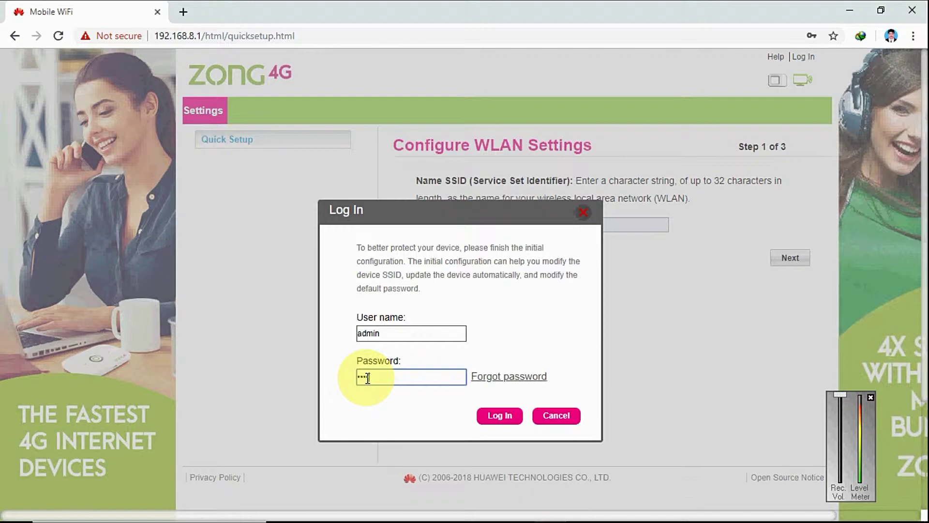
pyautogui.write('admin')
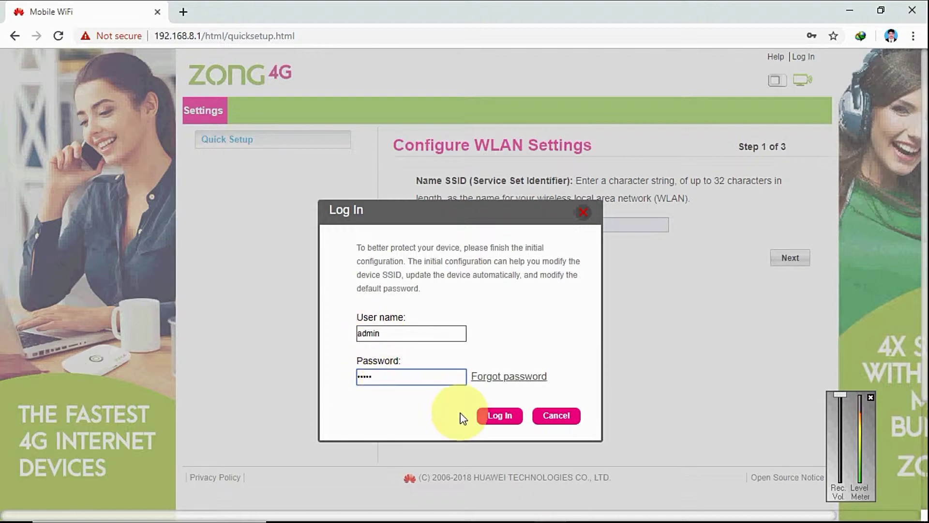
pyautogui.click(506, 423)
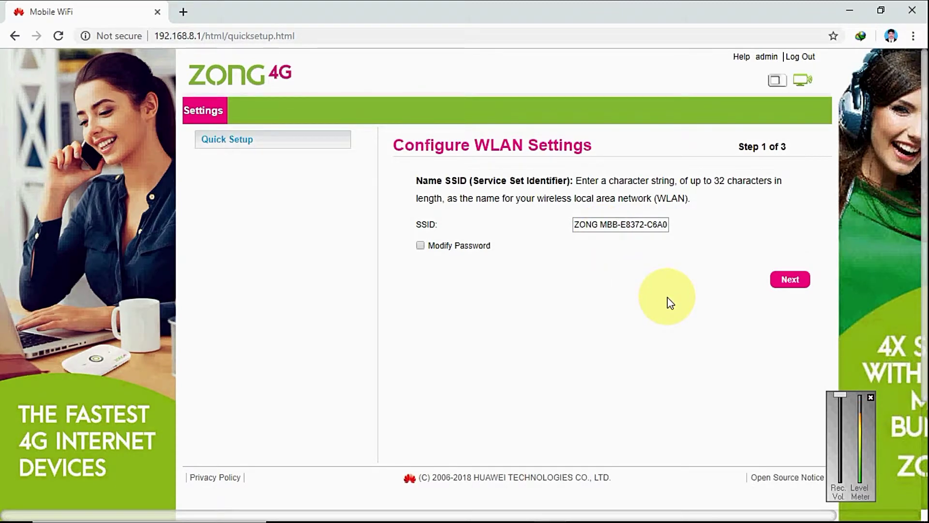
# Step: Replace the existing SSID with Rai
pyautogui.click(667, 224)
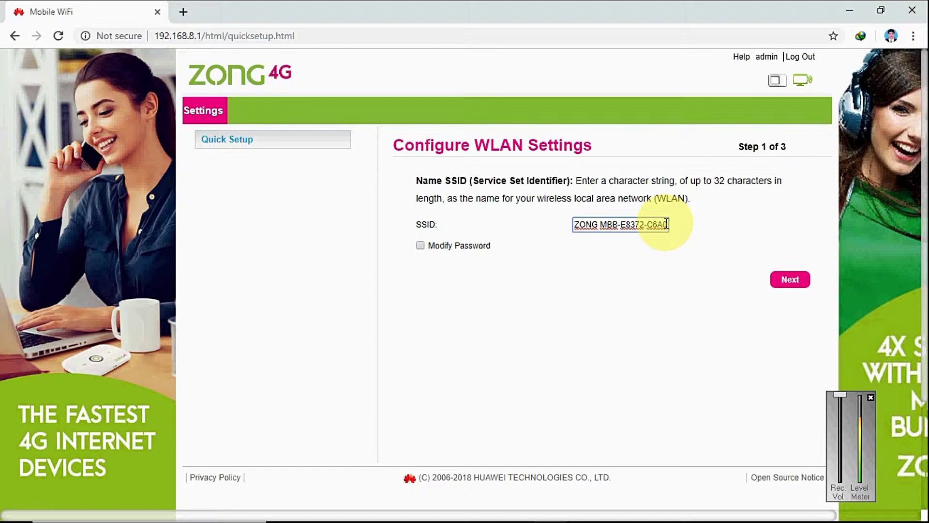
pyautogui.press('BackSpace')
pyautogui.press('BackSpace')
pyautogui.press('BackSpace')
pyautogui.press('BackSpace')
pyautogui.press('BackSpace')
pyautogui.press('BackSpace')
pyautogui.press('BackSpace')
pyautogui.press('BackSpace')
pyautogui.press('BackSpace')
pyautogui.press('BackSpace')
pyautogui.press('BackSpace')
pyautogui.press('BackSpace')
pyautogui.press('BackSpace')
pyautogui.press('BackSpace')
pyautogui.press('BackSpace')
pyautogui.press('BackSpace')
pyautogui.press('BackSpace')
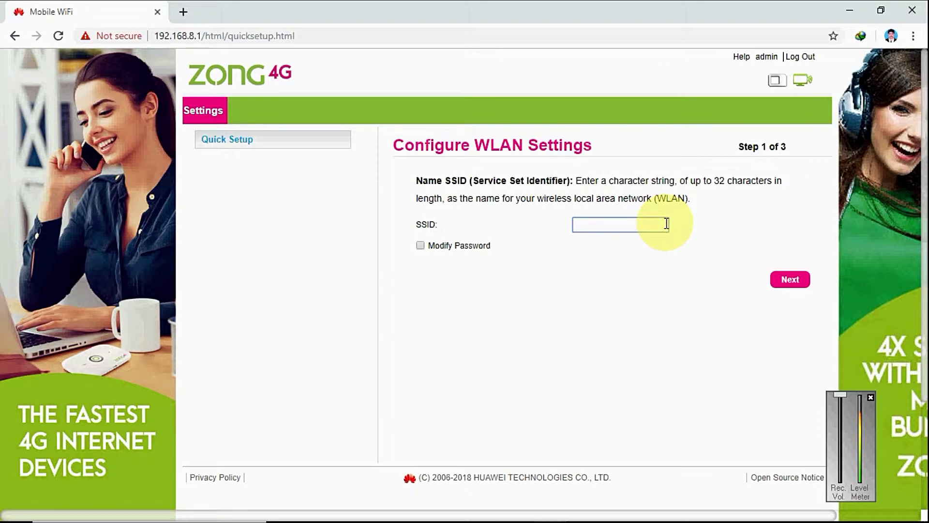
pyautogui.click(824, 510)
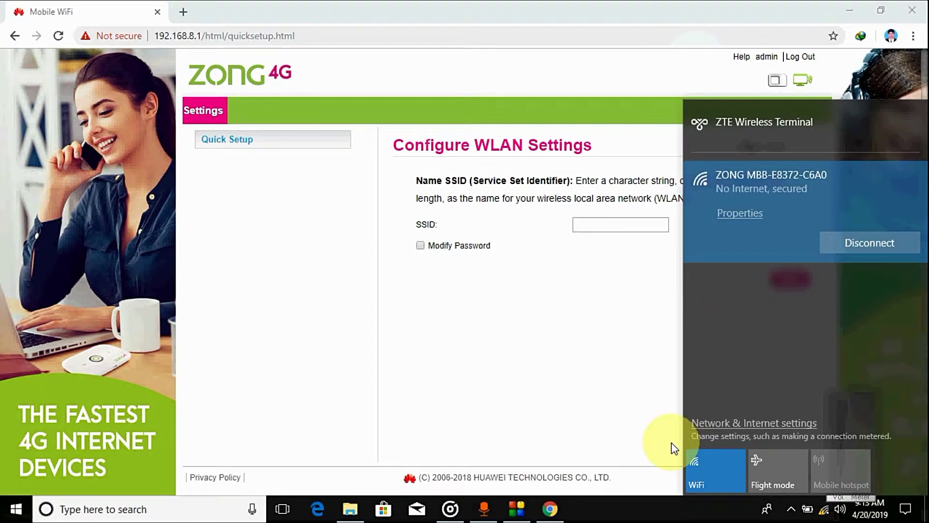
pyautogui.click(656, 497)
pyautogui.click(580, 224)
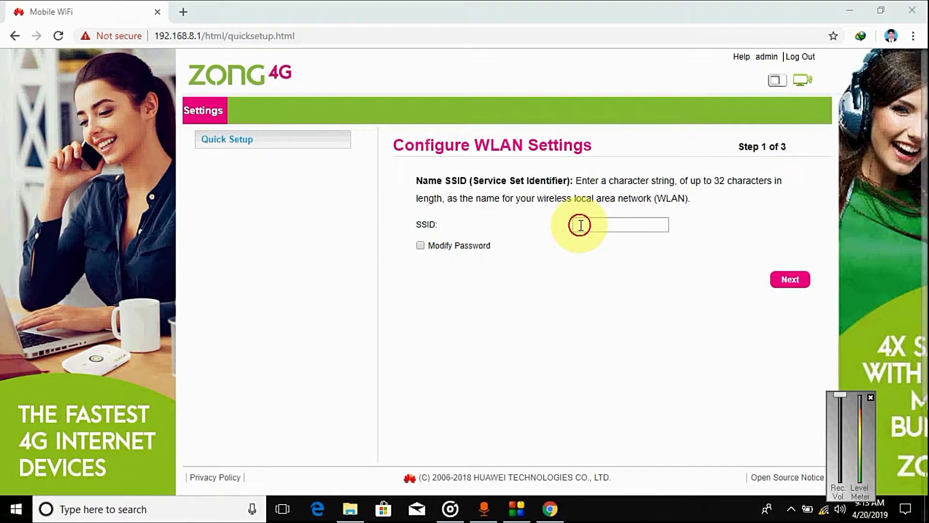
pyautogui.click(587, 251)
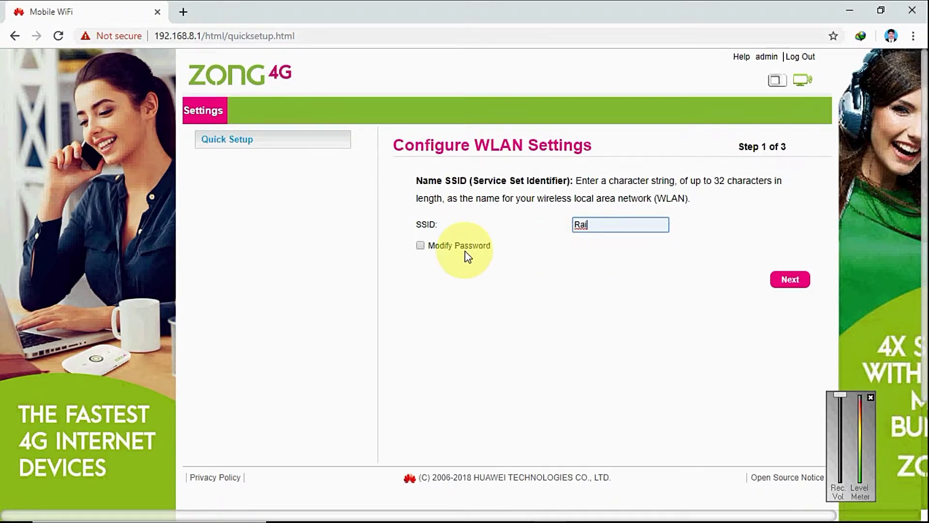
# Step: Leave Modify Password unchecked after the empty-key warning and advance to Step 2
pyautogui.click(421, 245)
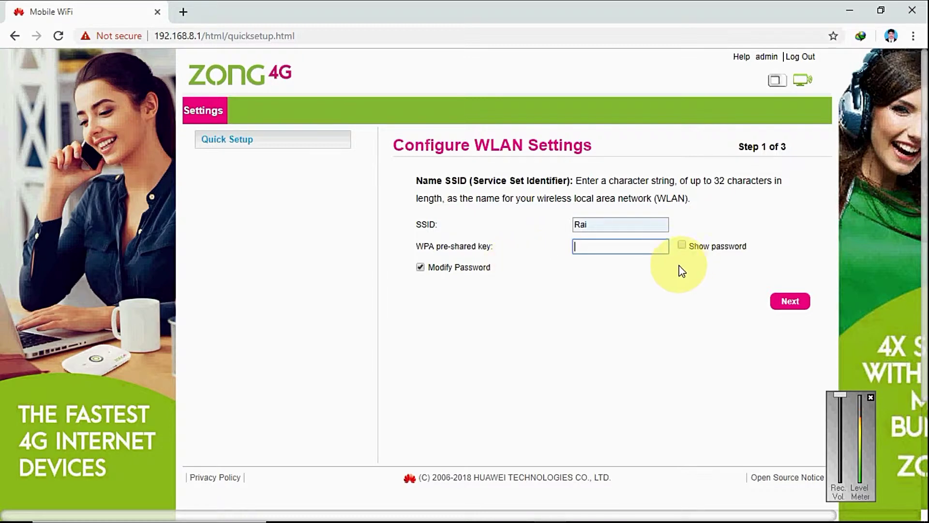
pyautogui.click(790, 301)
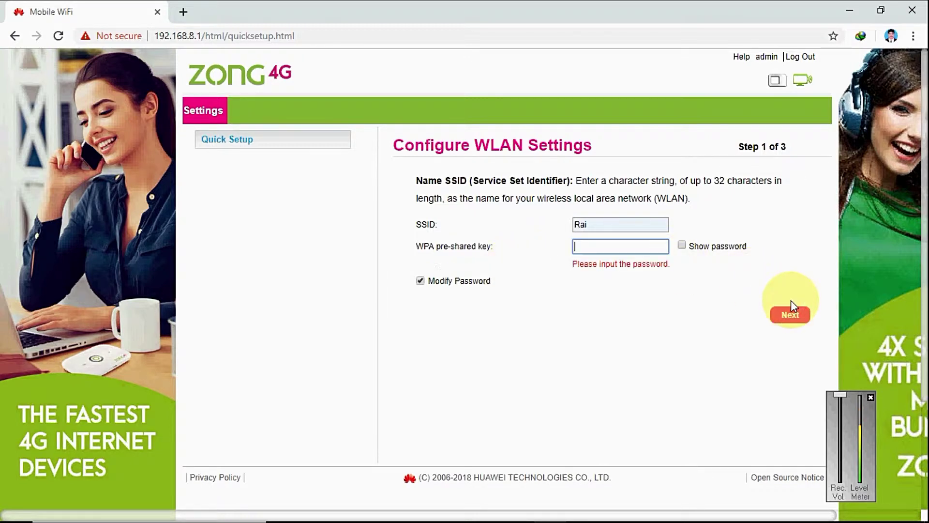
pyautogui.click(420, 281)
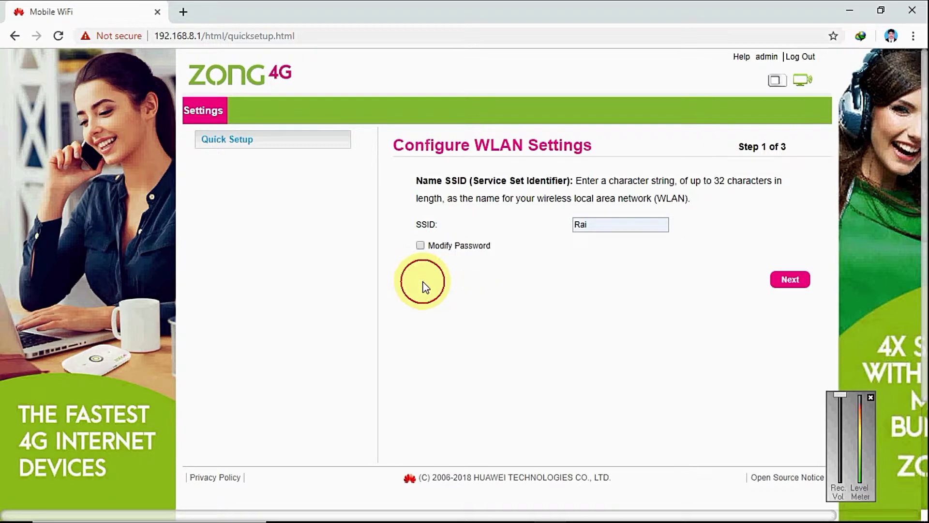
pyautogui.click(789, 281)
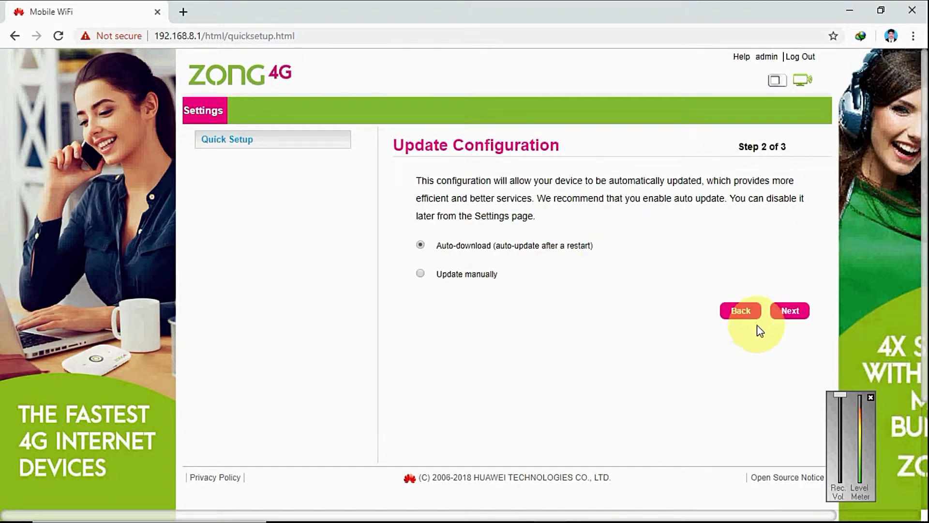
# Step: Return from the setup steps back to the network name step
pyautogui.click(787, 314)
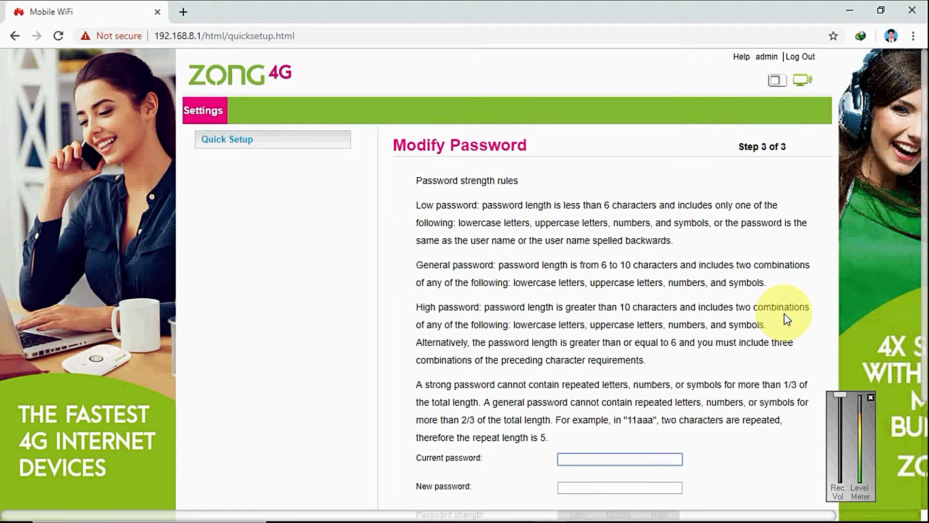
pyautogui.moveTo(926, 286); pyautogui.dragTo(926, 417)
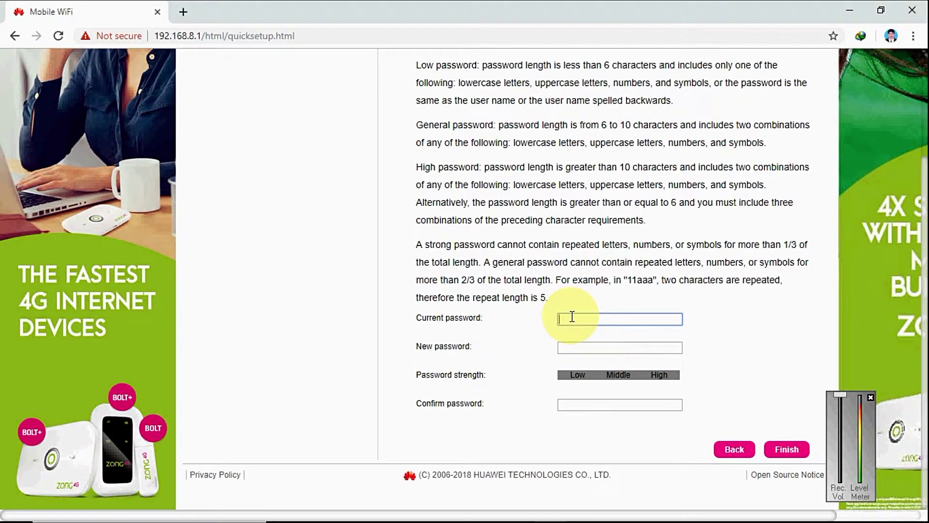
pyautogui.click(733, 451)
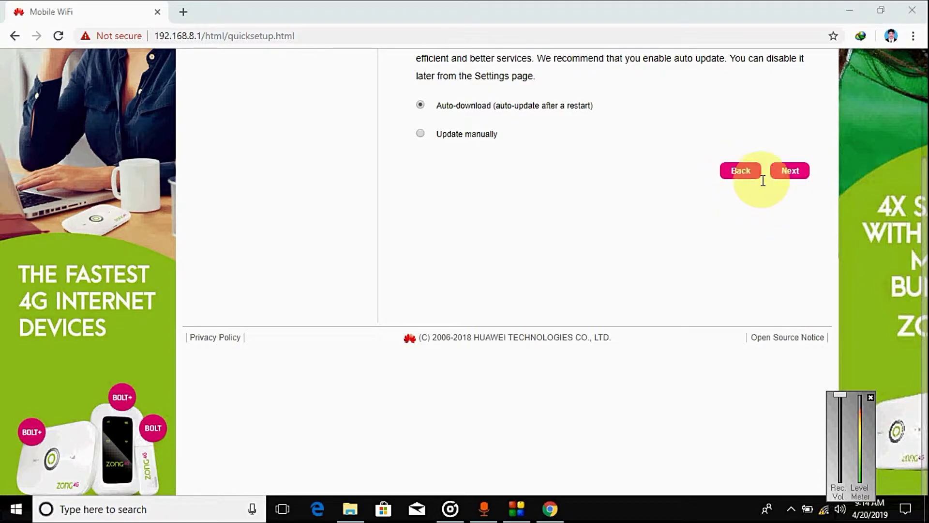
pyautogui.click(739, 172)
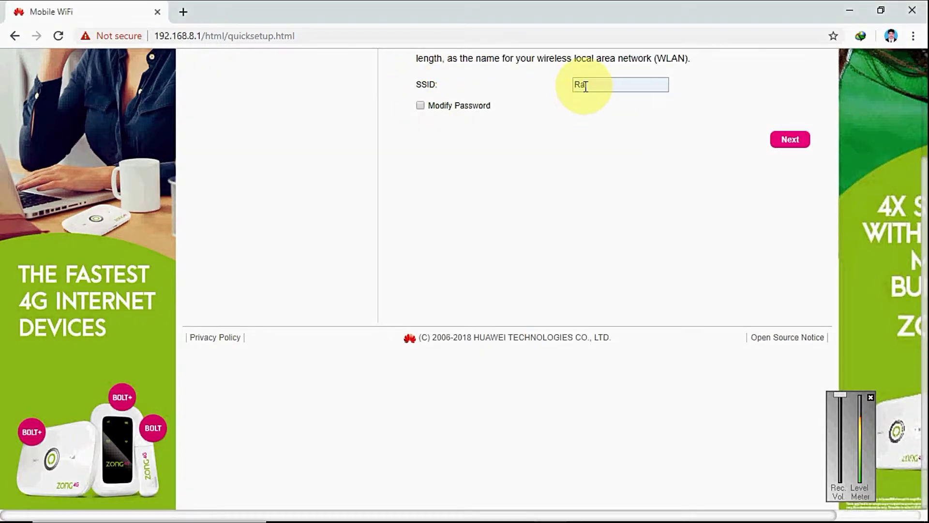
# Step: Tick Modify Password, enter a new WPA pre-shared key with Show password on, and advance
pyautogui.click(420, 106)
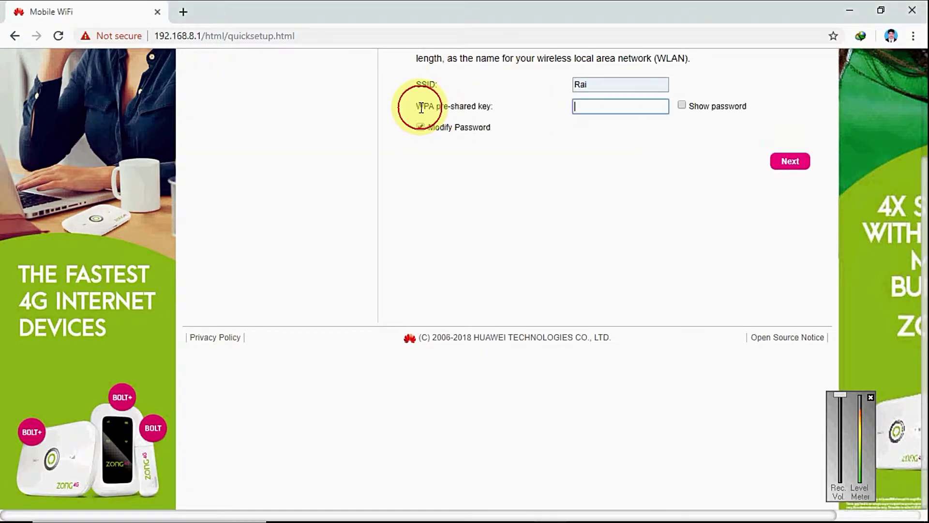
pyautogui.click(573, 111)
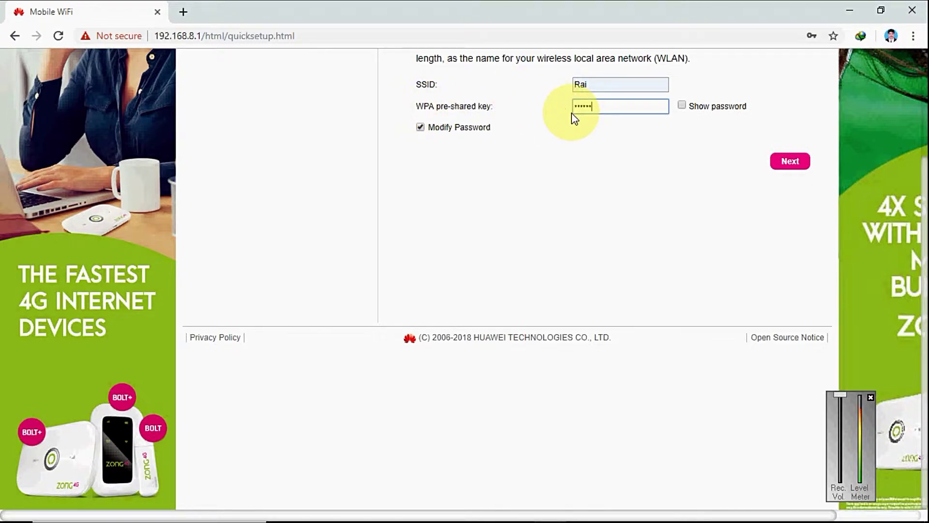
pyautogui.click(682, 107)
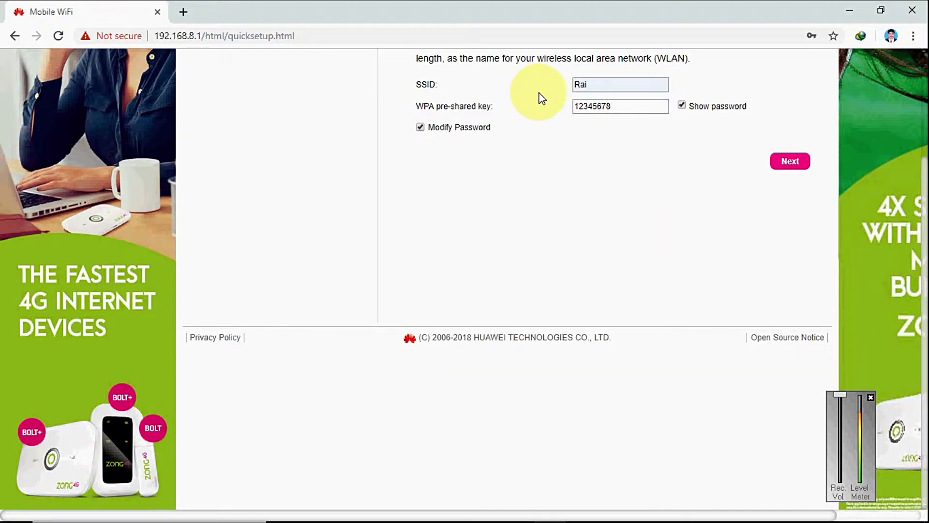
pyautogui.click(824, 509)
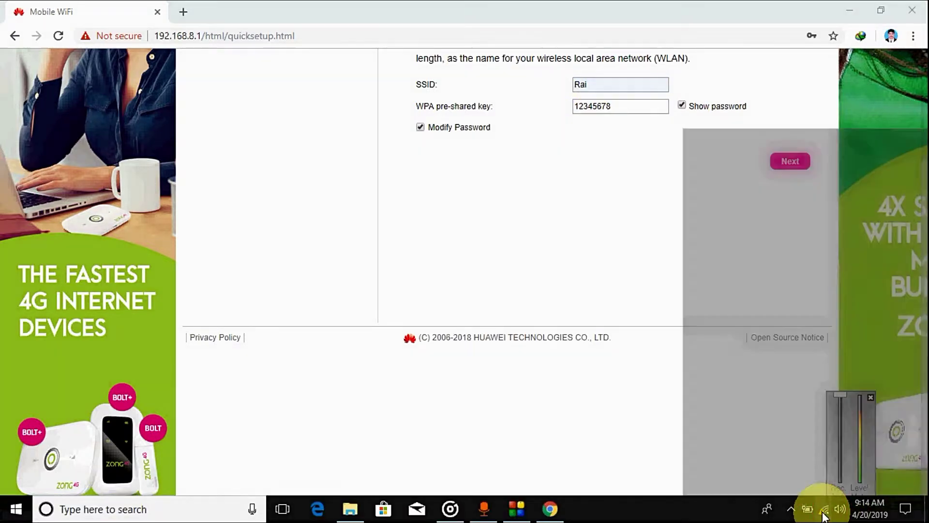
pyautogui.click(643, 506)
pyautogui.click(790, 163)
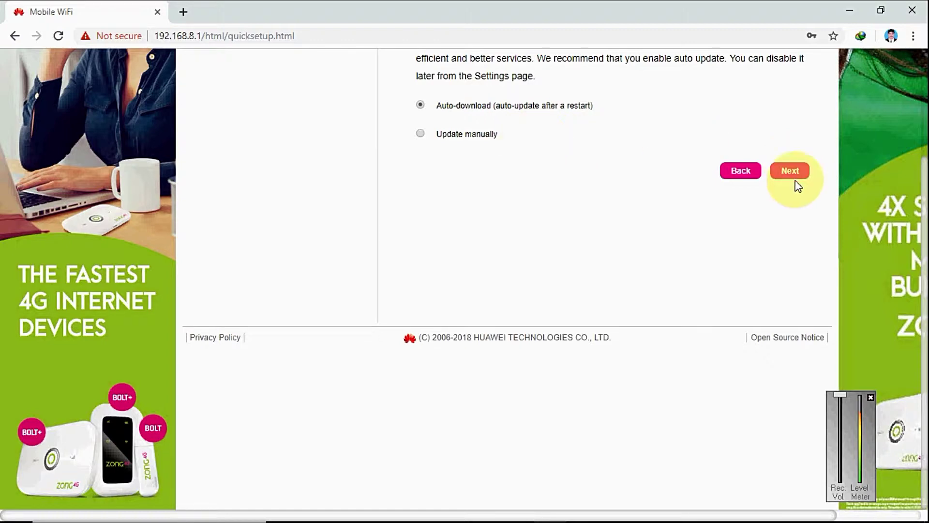
# Step: Reach the admin password change step and make initial attempts at a new password
pyautogui.click(788, 174)
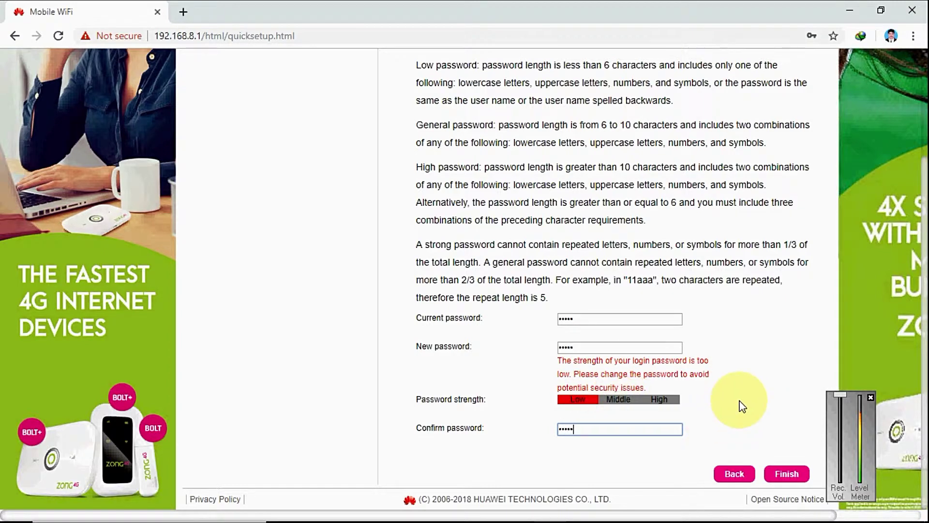
pyautogui.click(780, 475)
pyautogui.click(787, 463)
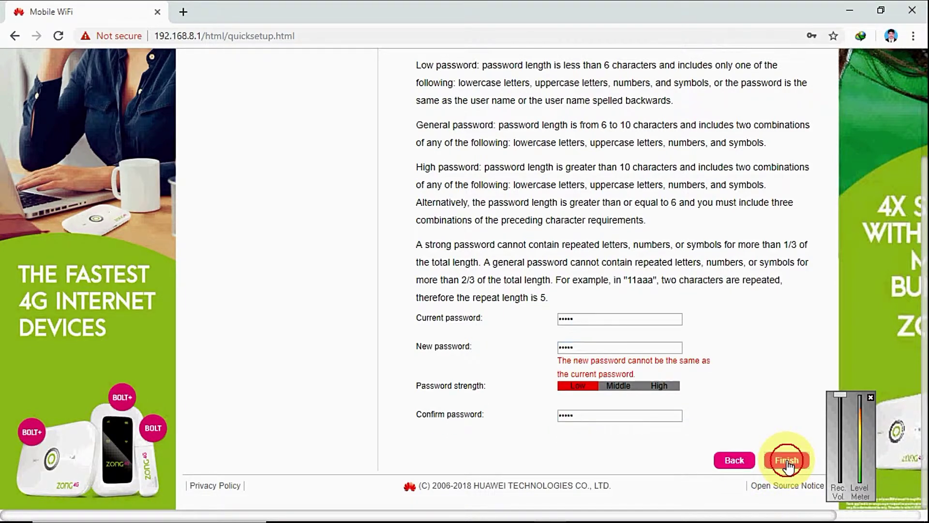
pyautogui.click(787, 464)
pyautogui.click(788, 463)
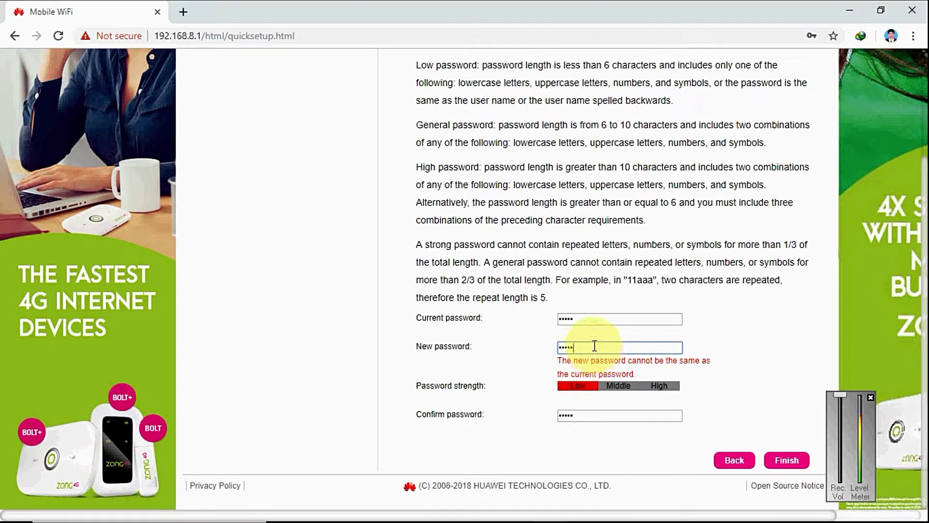
pyautogui.press('BackSpace')
pyautogui.press('BackSpace')
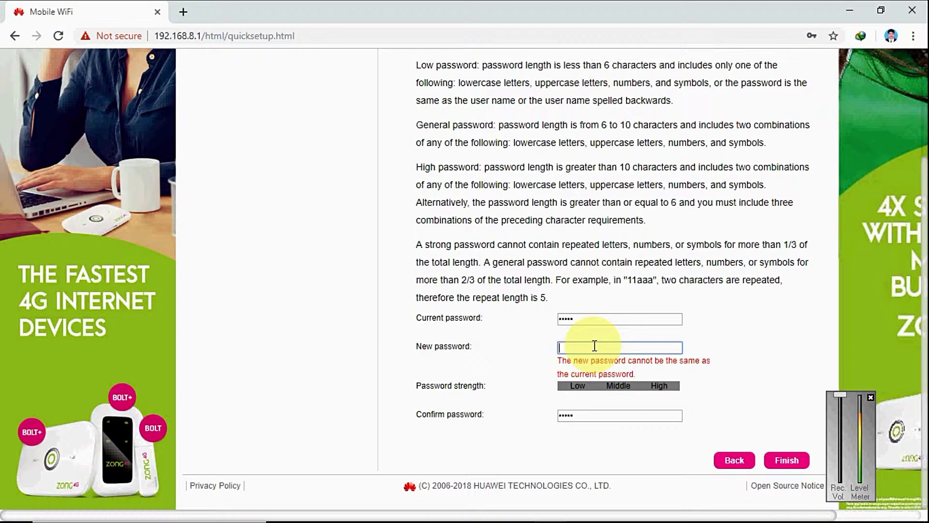
pyautogui.write('aaa')
pyautogui.click(577, 415)
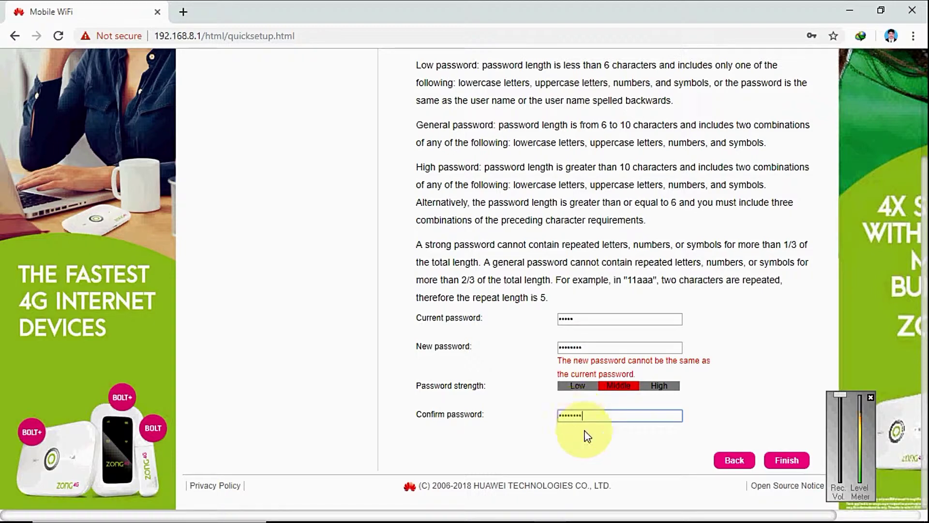
pyautogui.click(790, 461)
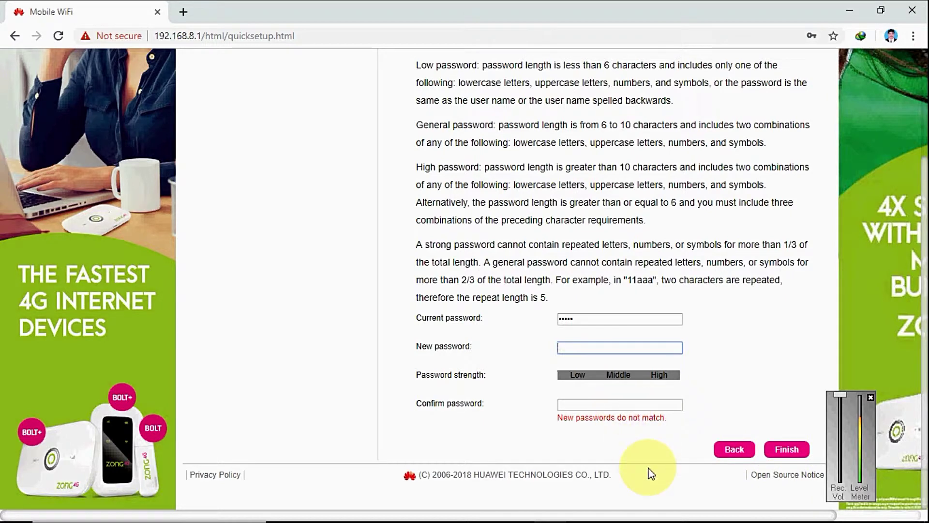
# Step: Enter the new 8-character password in New and Confirm password, then apply it
pyautogui.write('********')
pyautogui.press('Tab')
pyautogui.write('********')
pyautogui.click(757, 403)
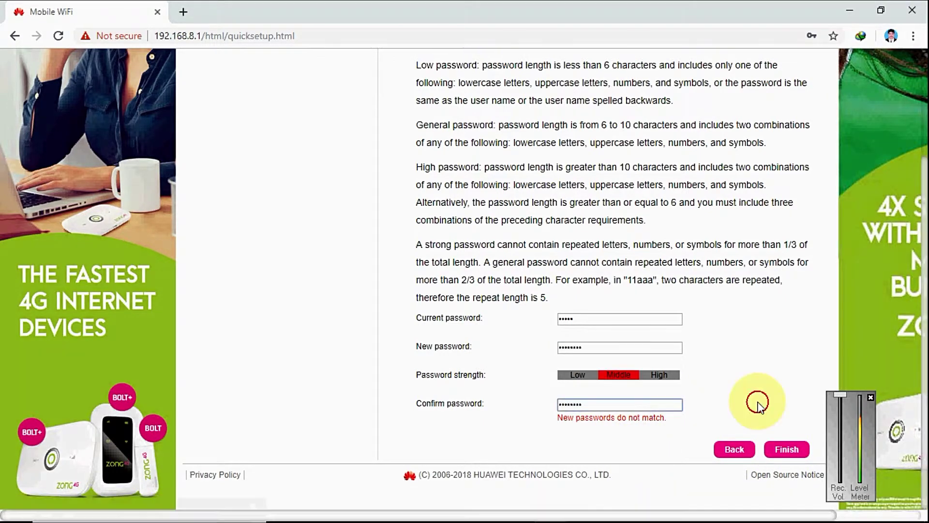
pyautogui.click(769, 450)
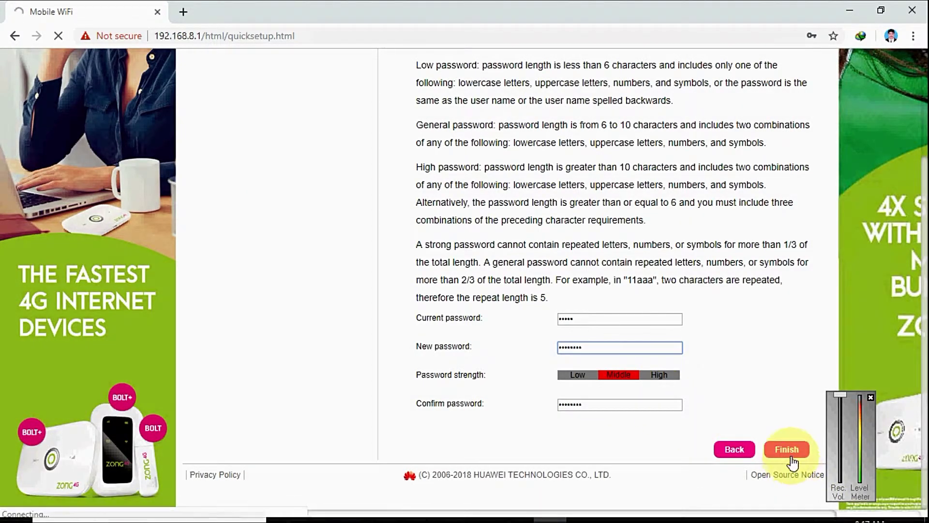
# Step: Finish the setup, then connect the PC to Rai with Connect automatically ticked
pyautogui.click(787, 454)
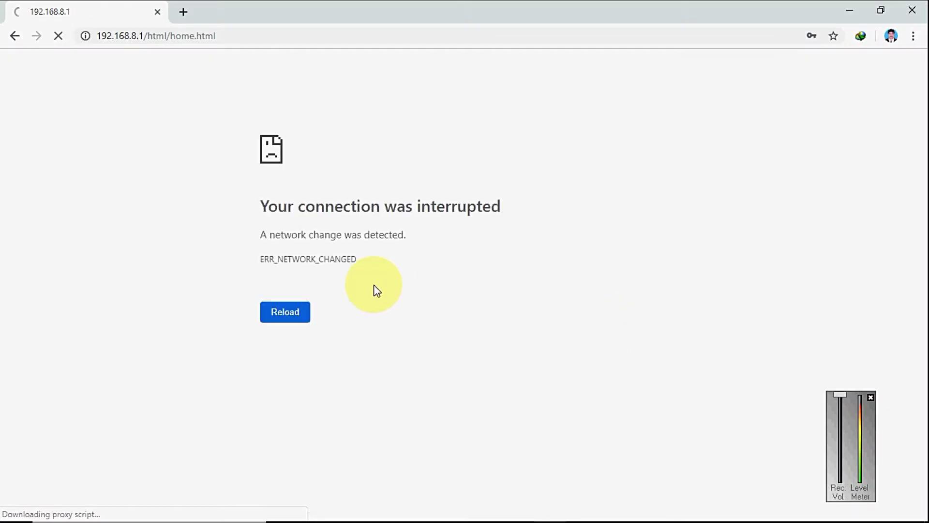
pyautogui.moveTo(804, 508)
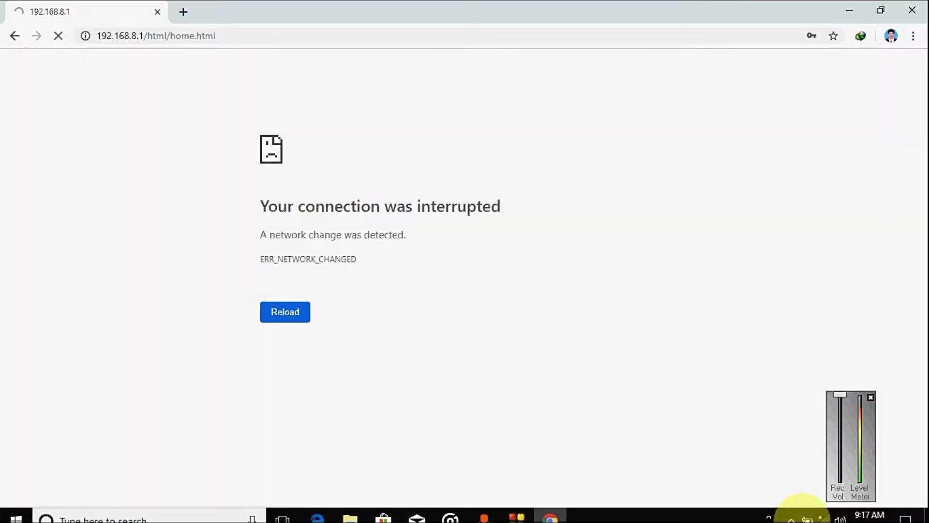
pyautogui.click(825, 509)
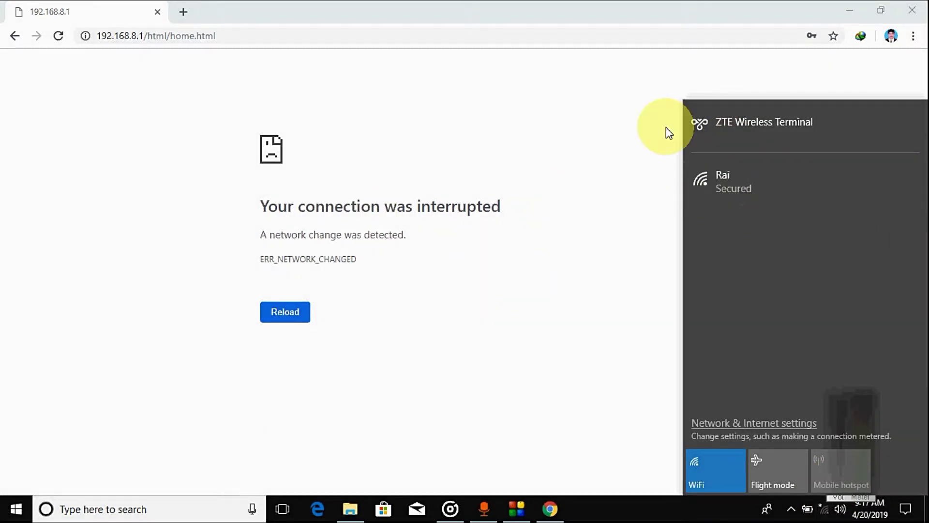
pyautogui.click(728, 175)
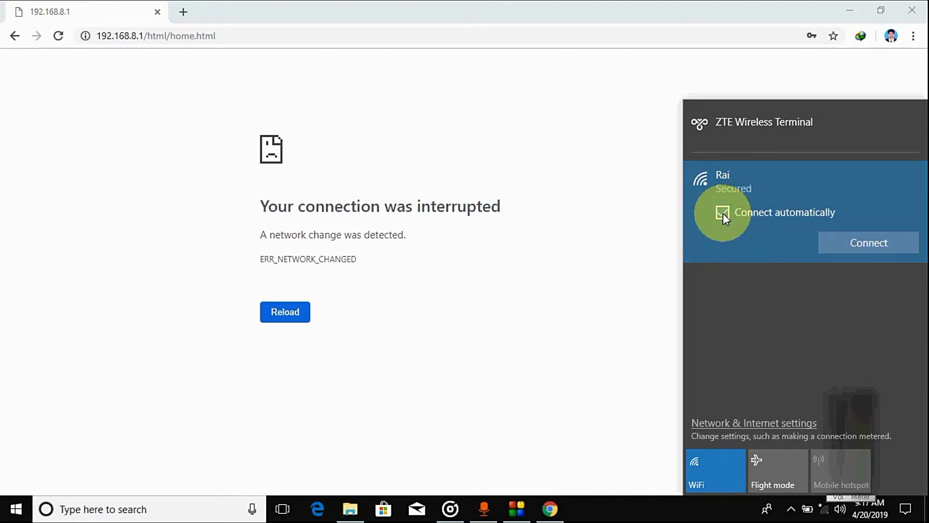
pyautogui.click(723, 213)
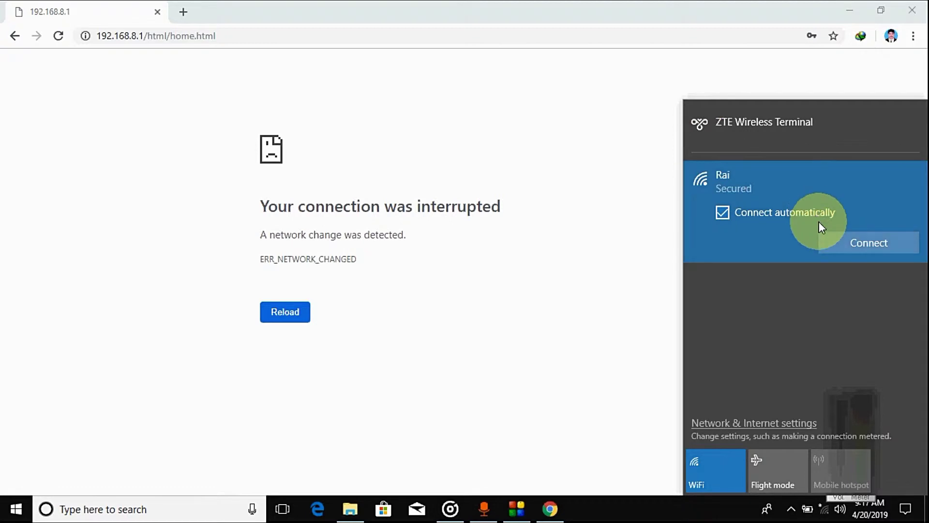
pyautogui.click(853, 245)
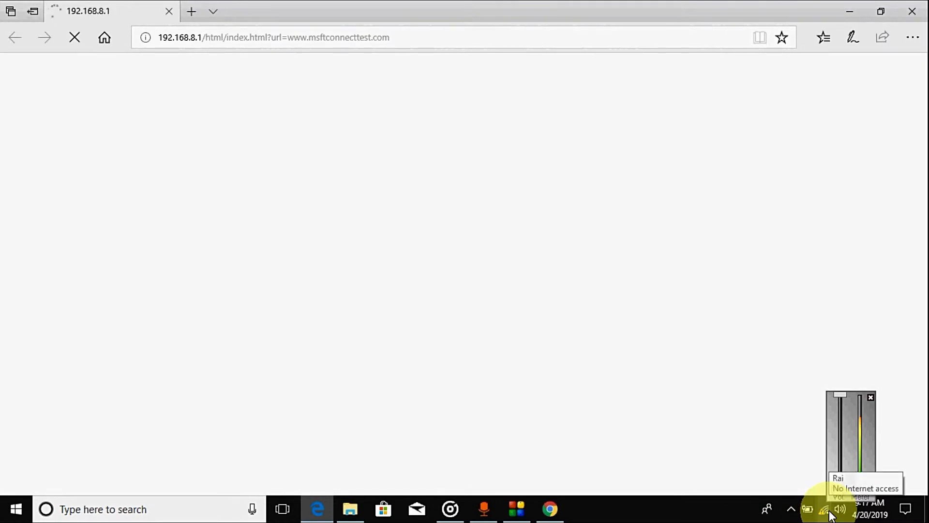
# Step: Close the Edge router page and the Chrome window
pyautogui.click(170, 12)
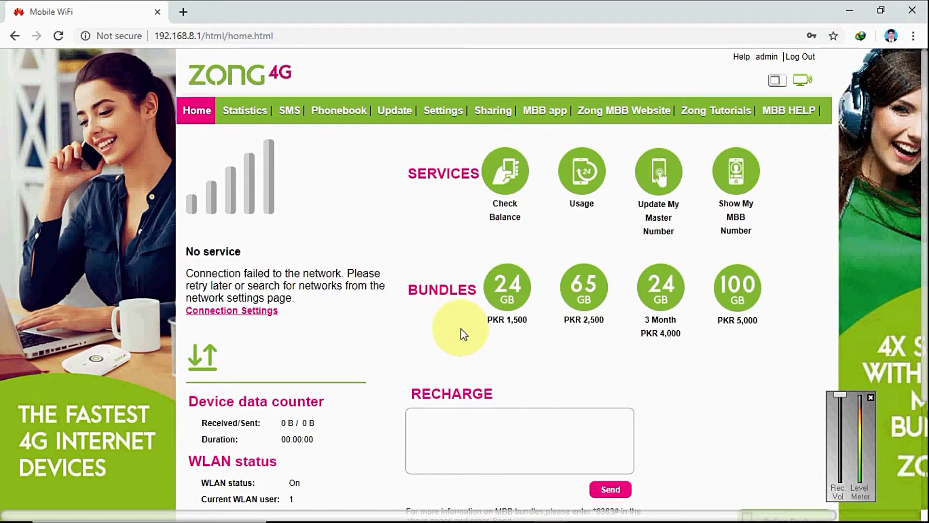
pyautogui.click(157, 12)
pyautogui.moveTo(426, 521)
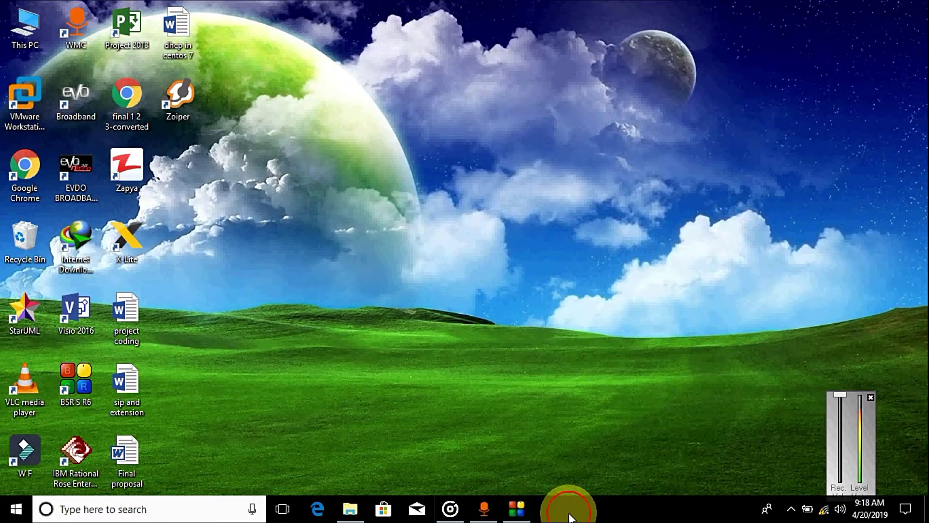
# Step: Launch Chrome, load 192.168.8.1 and go to the router's home page
pyautogui.click(16, 163)
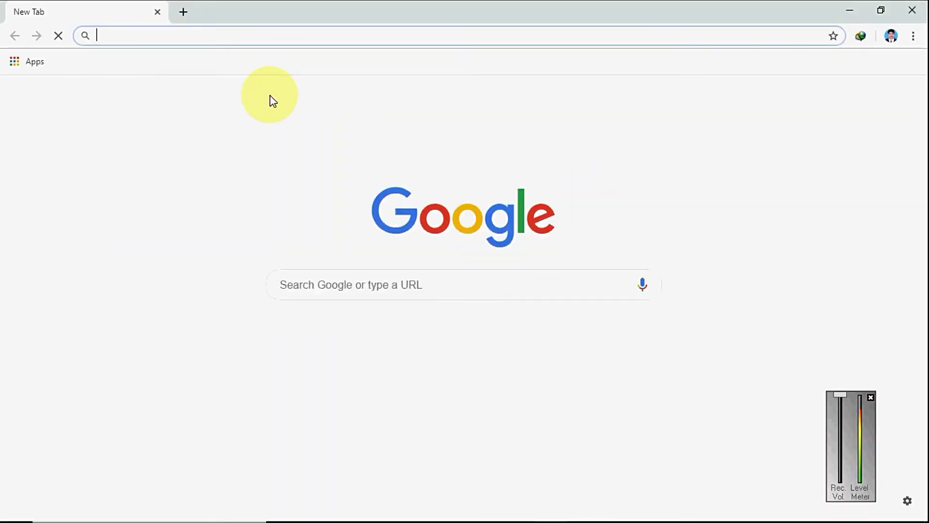
pyautogui.write('192.168.1.1')
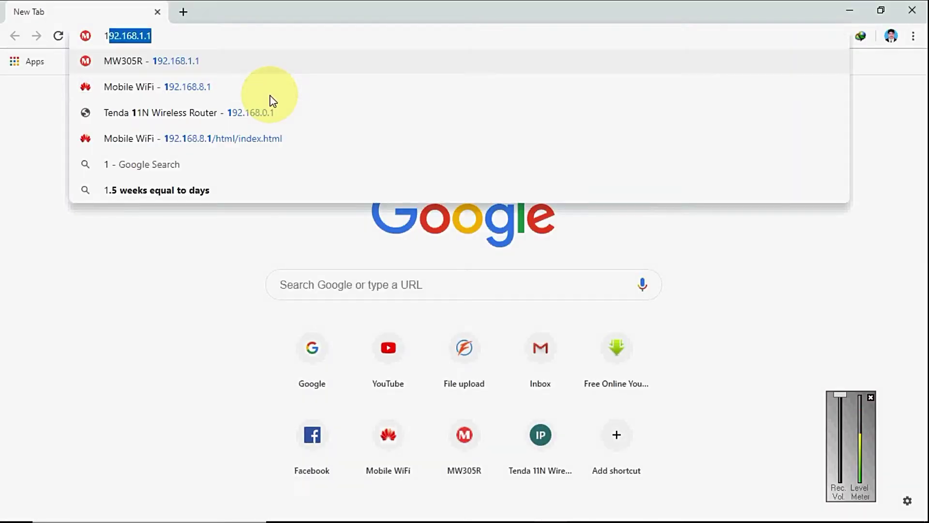
pyautogui.press('Right')
pyautogui.press('BackSpace')
pyautogui.press('BackSpace')
pyautogui.press('BackSpace')
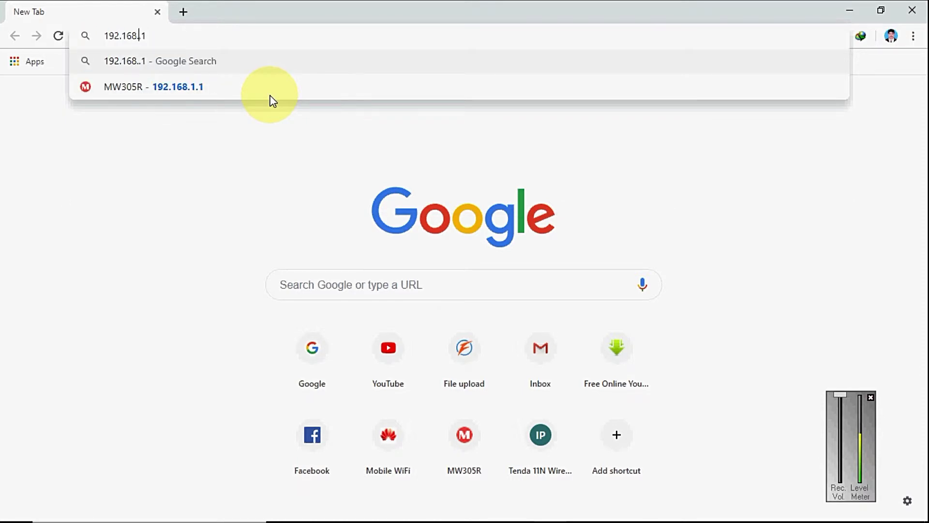
pyautogui.write('8.1')
pyautogui.press('Return')
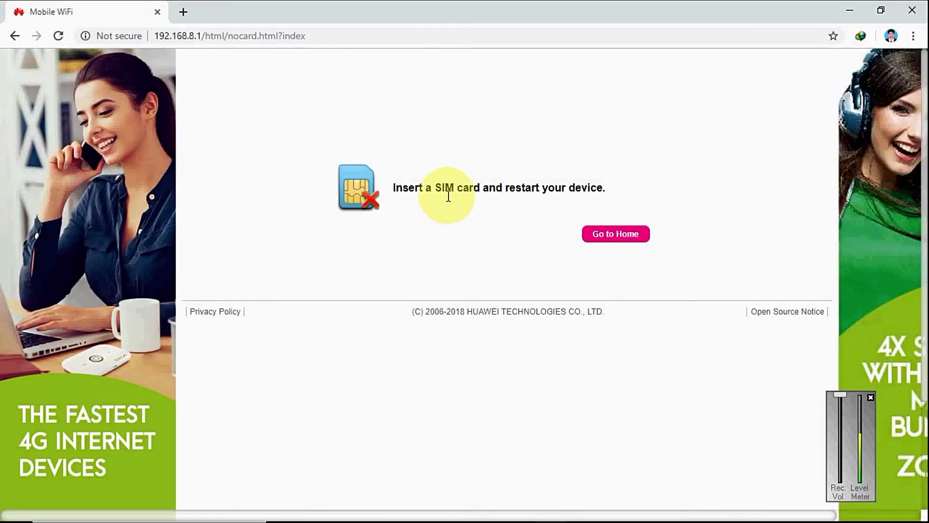
pyautogui.click(612, 236)
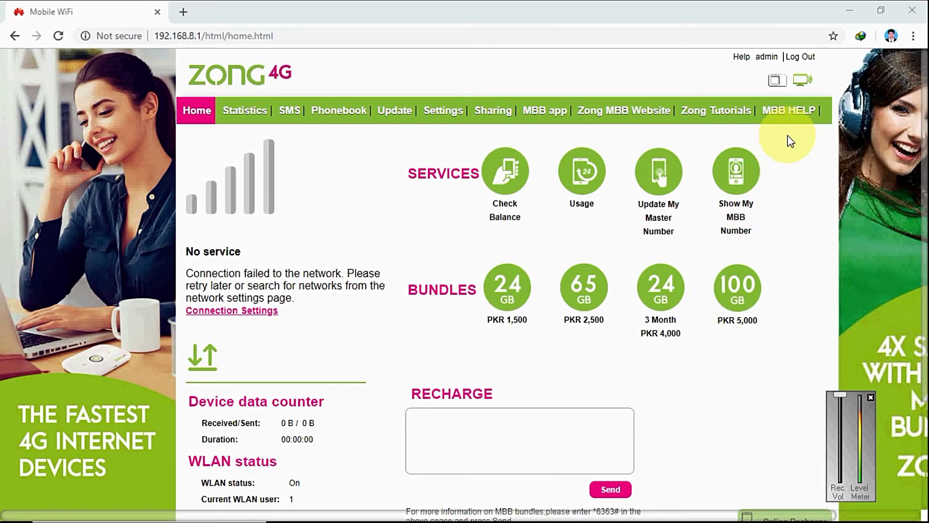
# Step: Log out of the admin page, then log back in as administrator with the new password
pyautogui.click(807, 58)
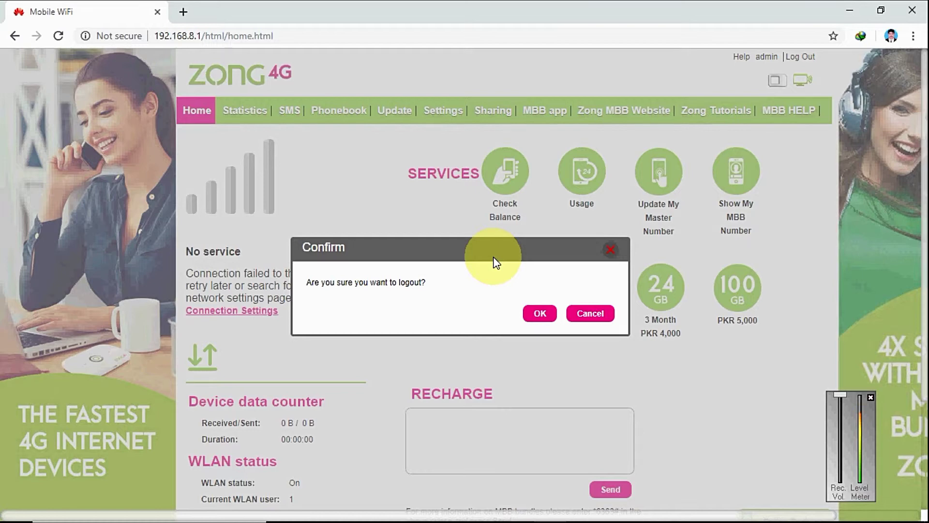
pyautogui.click(540, 315)
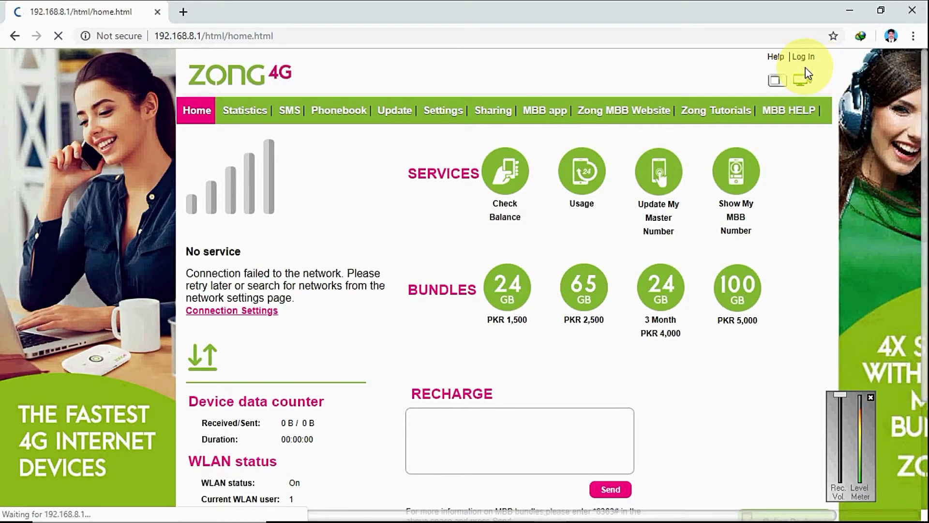
pyautogui.click(290, 110)
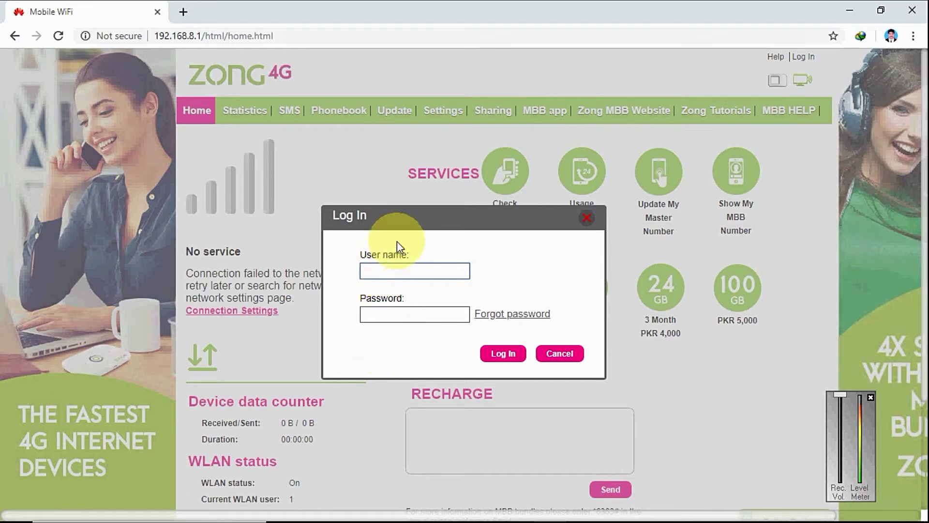
pyautogui.write('admin')
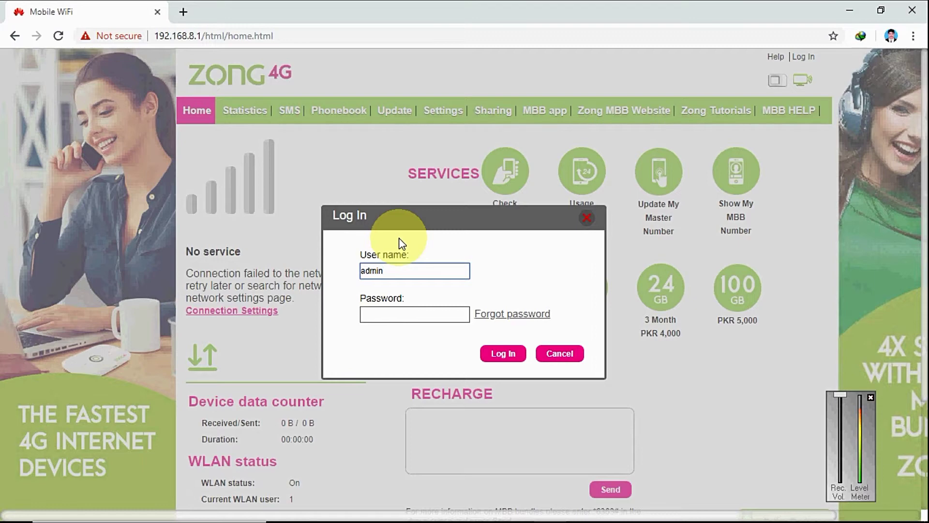
pyautogui.click(374, 314)
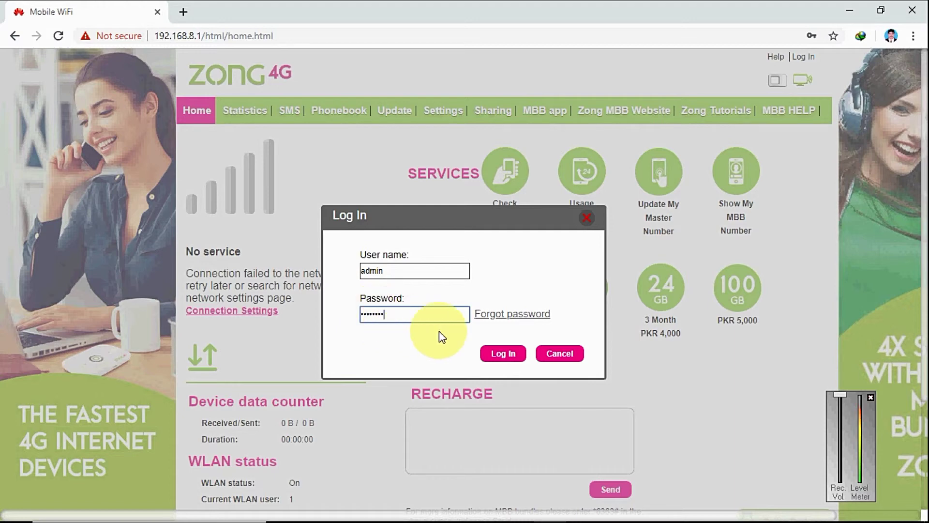
pyautogui.click(500, 356)
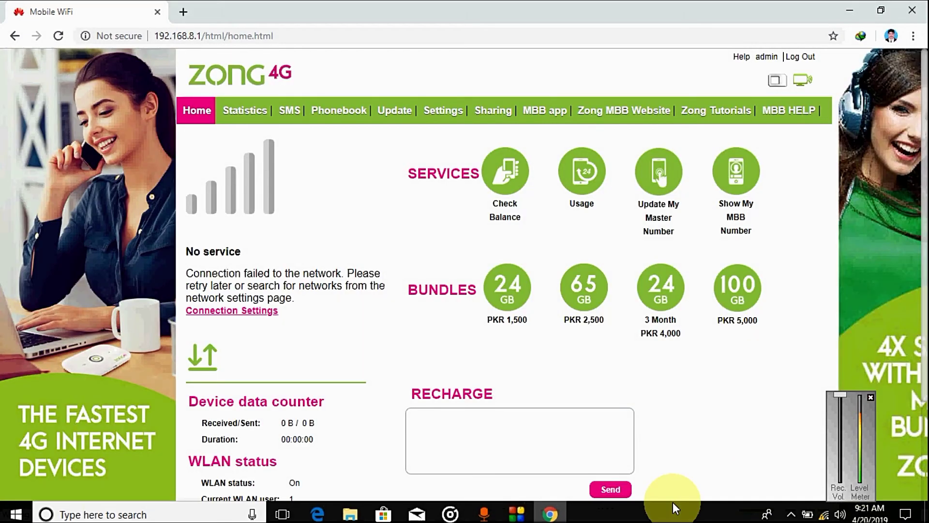
# Step: Confirm in Quick Setup that the SSID reads 'Rai', expand Security, then close the browser
pyautogui.moveTo(828, 517)
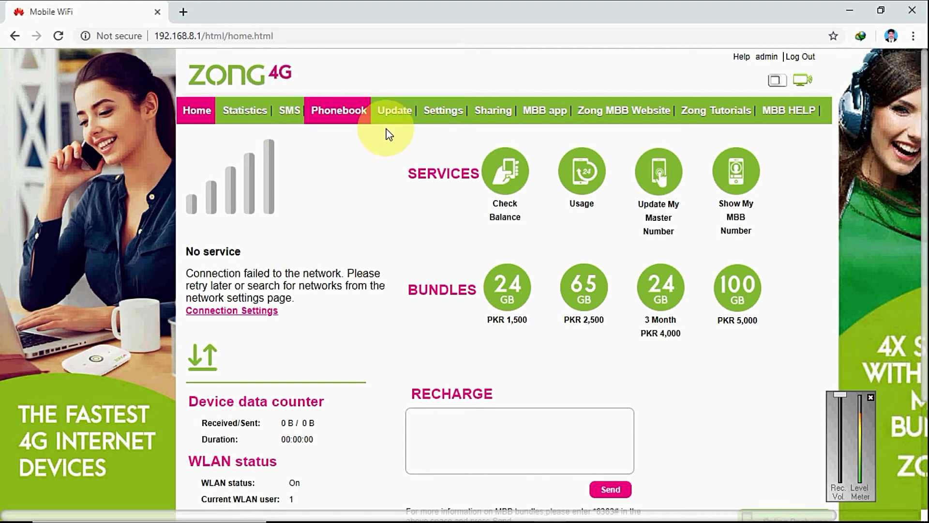
pyautogui.click(446, 125)
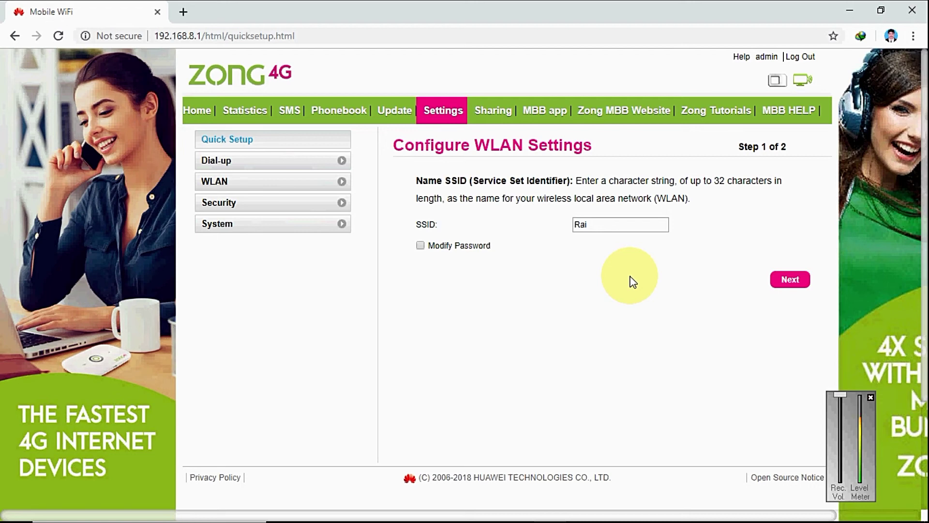
pyautogui.click(232, 203)
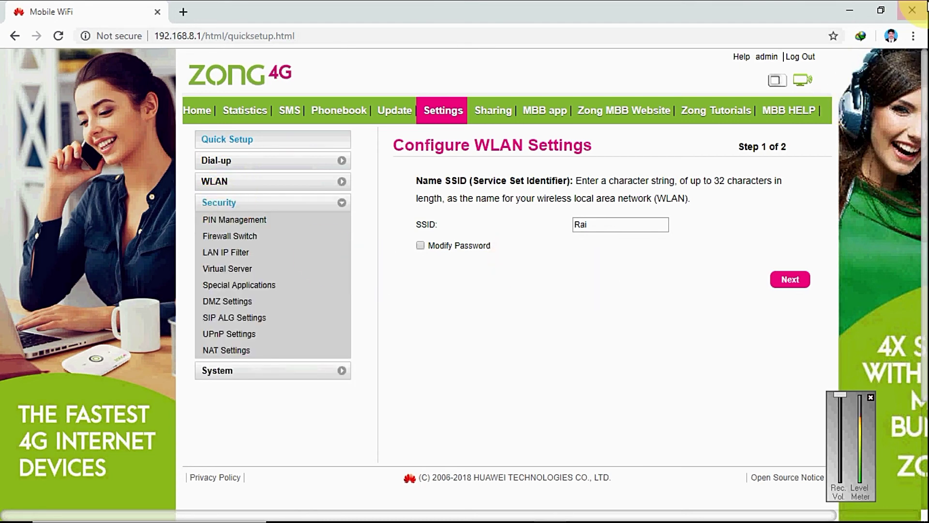
pyautogui.click(850, 7)
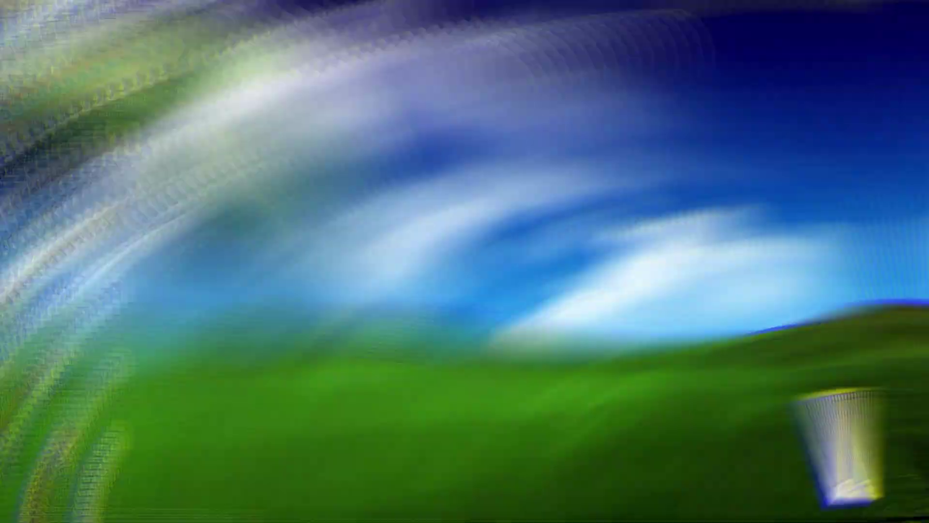